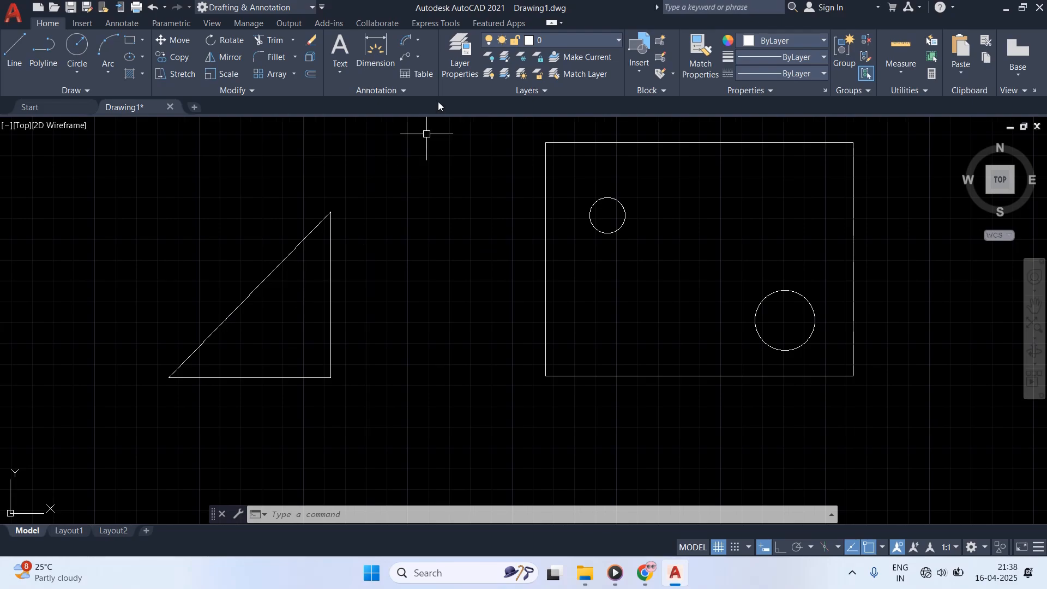
# Step: Dimension the triangle's horizontal base with the general Dimension command, placing the dimension line below it
pyautogui.moveTo(326, 271); pyautogui.dragTo(366, 277, button='middle')
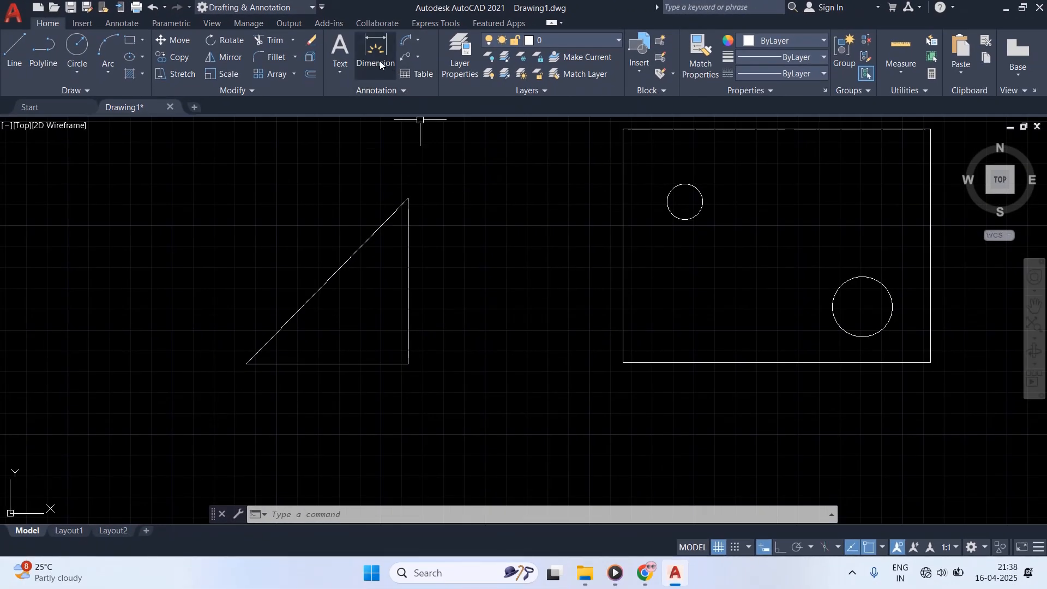
pyautogui.click(380, 64)
pyautogui.scroll(2, 351, 381)
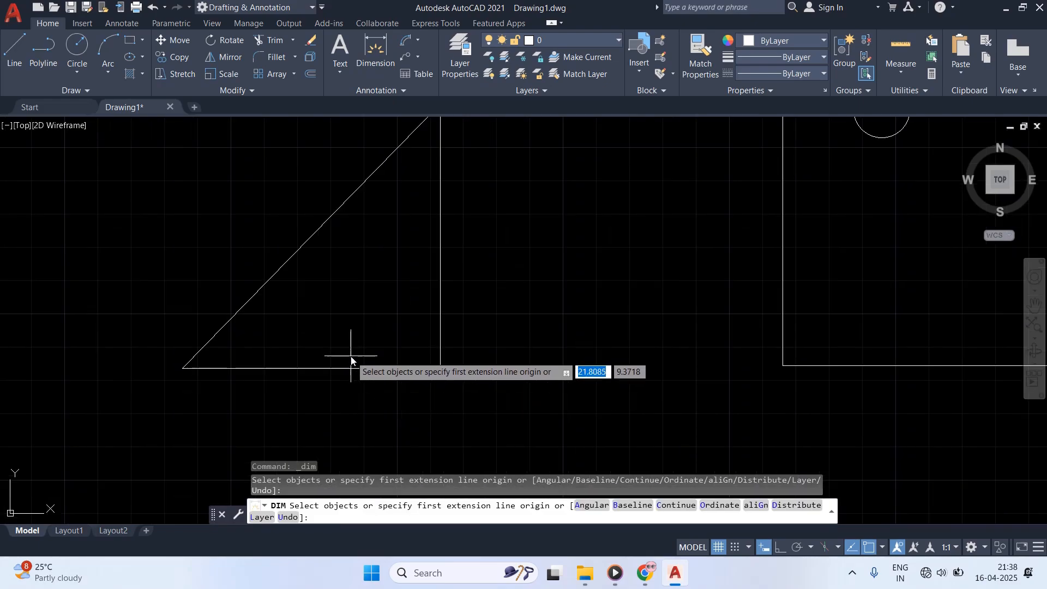
pyautogui.moveTo(346, 355); pyautogui.dragTo(402, 333, button='middle')
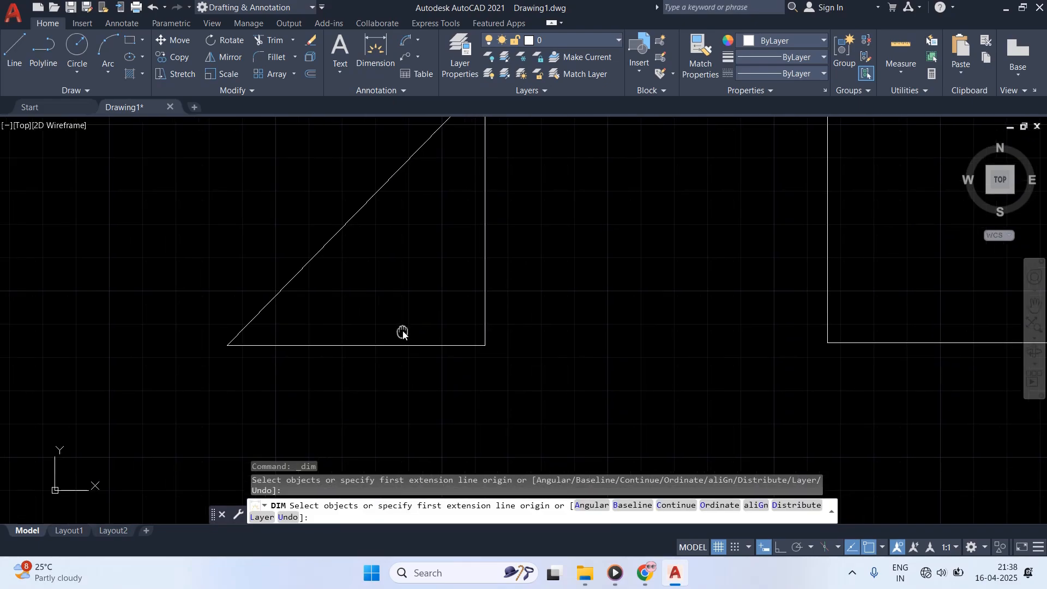
pyautogui.click(439, 346)
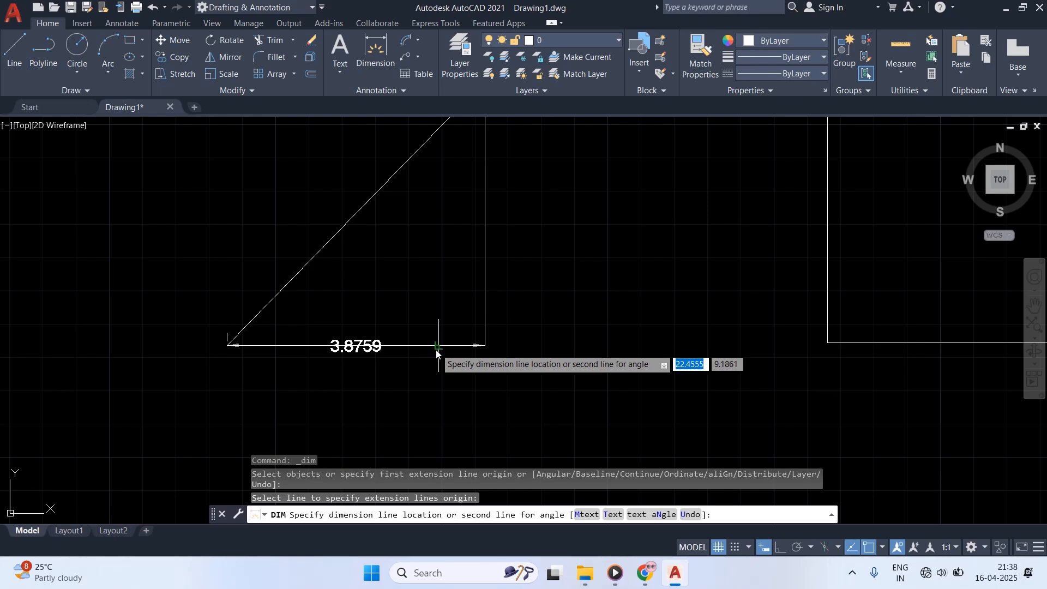
pyautogui.click(436, 390)
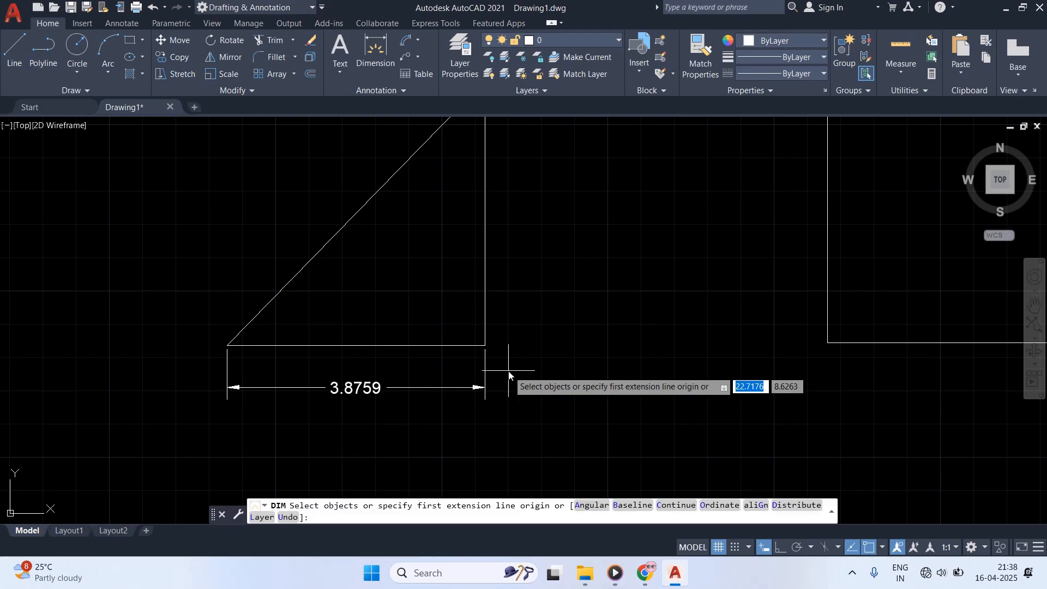
# Step: Dimension the triangle's vertical side with the same Dimension command, placing the dimension line outside the triangle
pyautogui.moveTo(482, 314); pyautogui.dragTo(403, 355, button='middle')
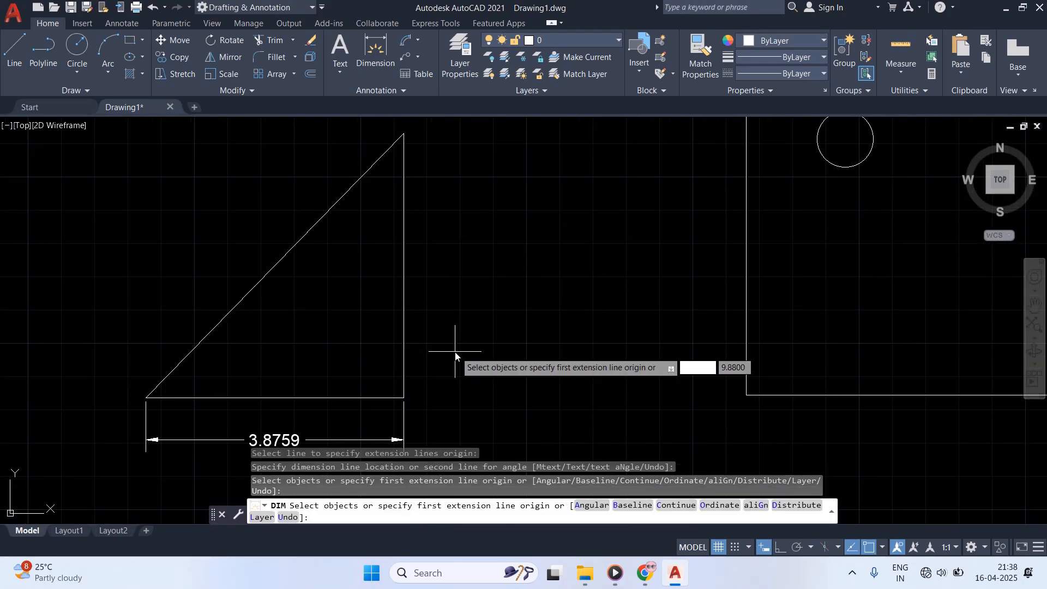
pyautogui.click(406, 350)
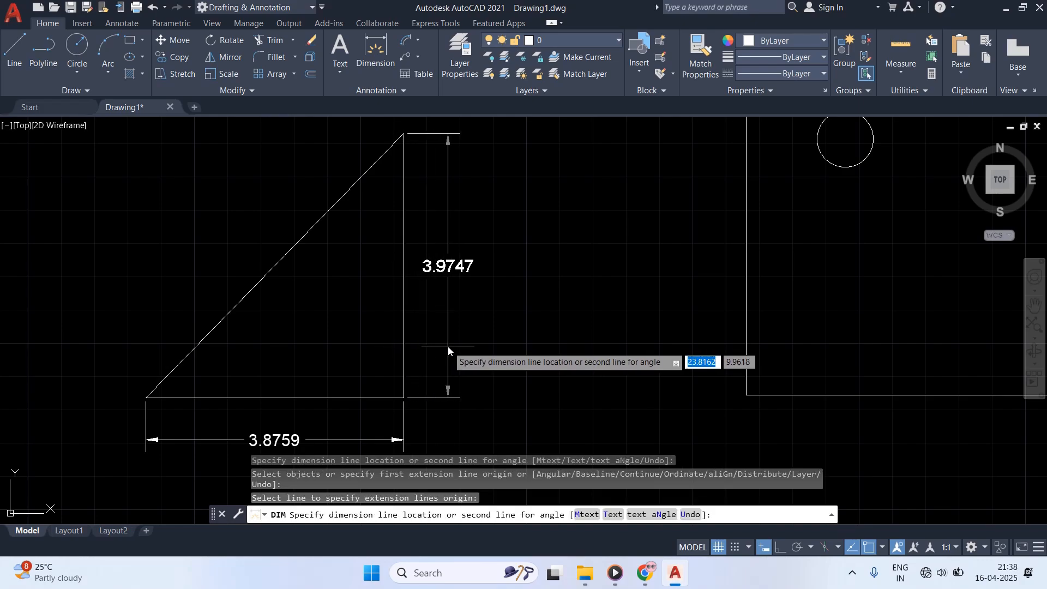
pyautogui.click(447, 349)
# Step: Dimension the triangle's sloping side, placing the dimension line parallel to it outside the triangle, and end the Dimension command
pyautogui.moveTo(339, 283); pyautogui.dragTo(350, 288, button='middle')
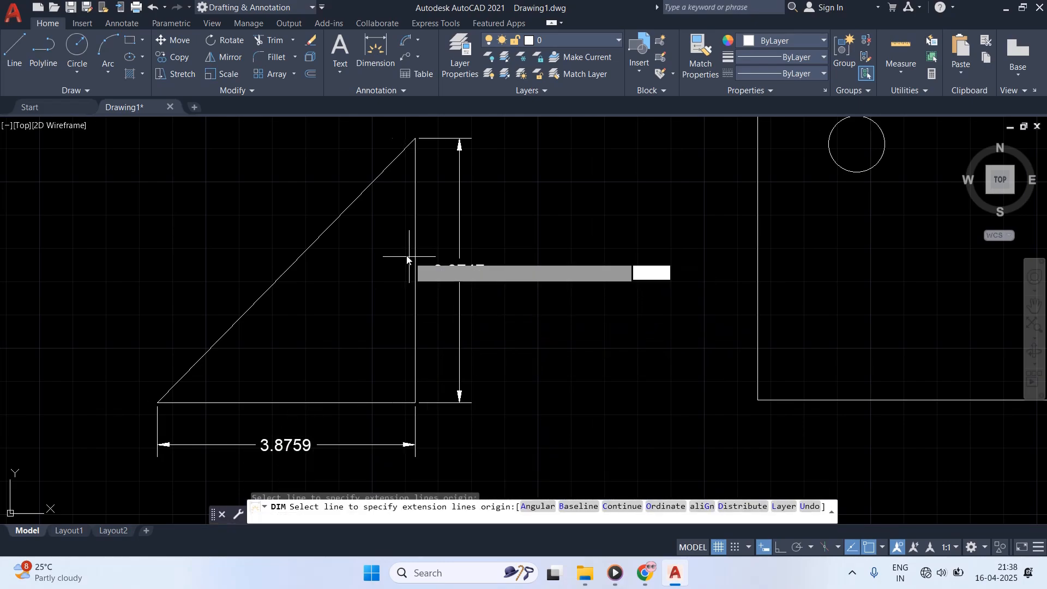
pyautogui.moveTo(357, 245); pyautogui.dragTo(401, 288, button='middle')
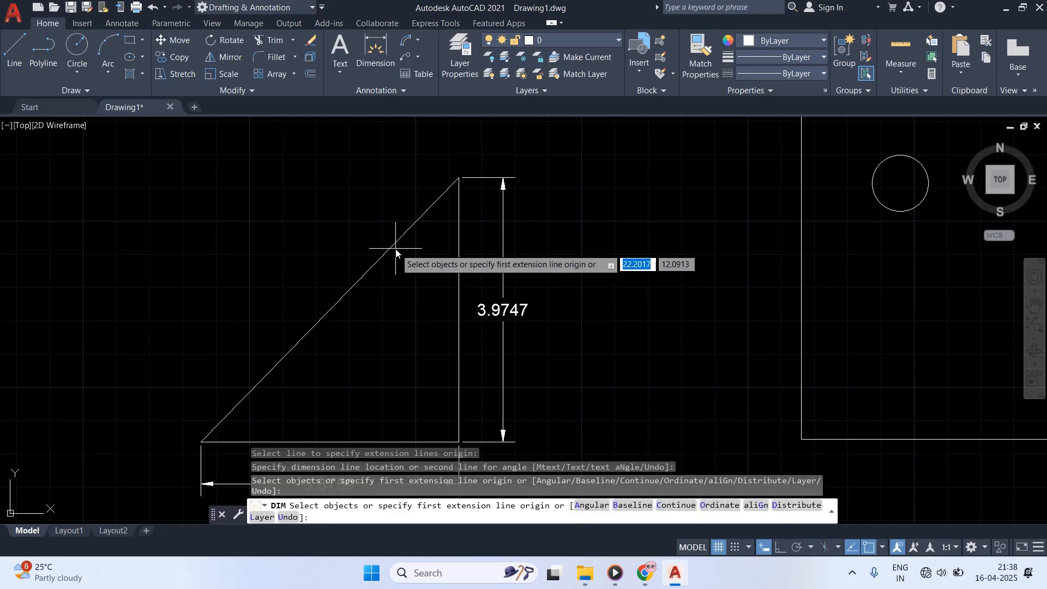
pyautogui.click(395, 250)
pyautogui.click(351, 215)
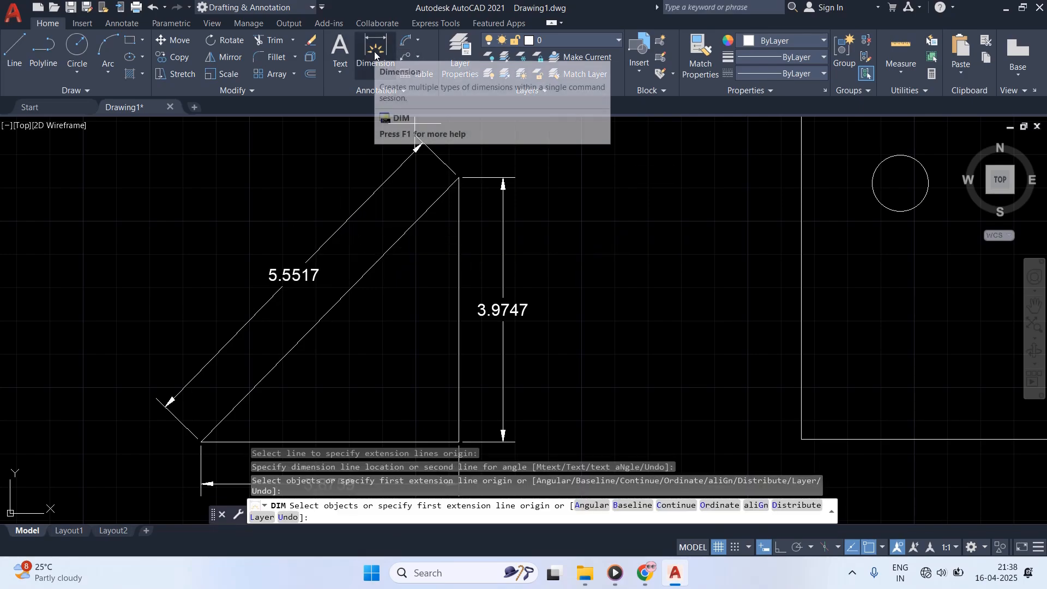
pyautogui.press('Escape')
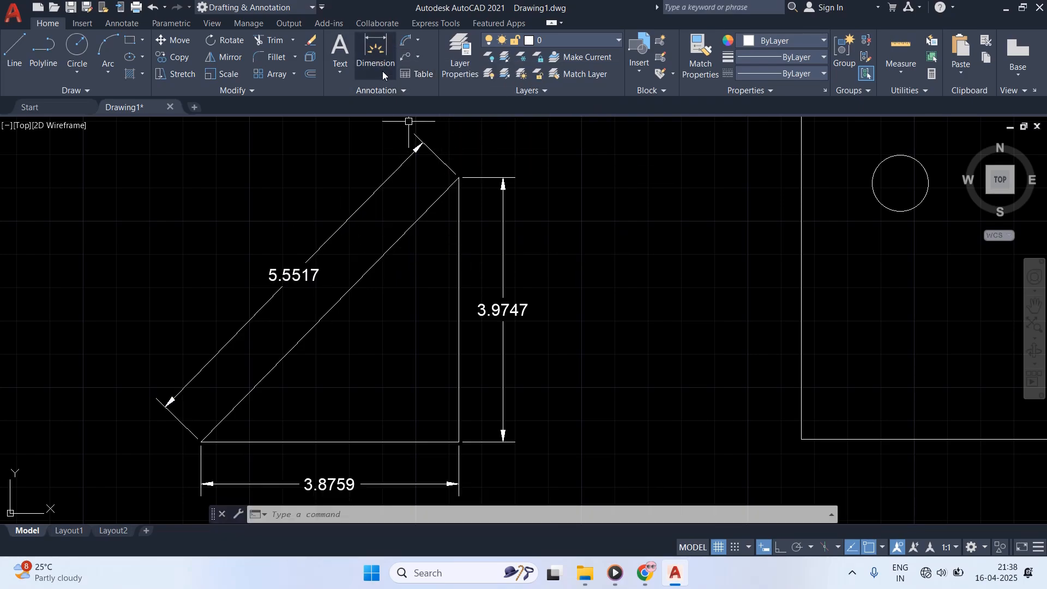
# Step: Delete the three dimensions around the triangle
pyautogui.click(436, 142)
pyautogui.click(409, 156)
pyautogui.click(507, 177)
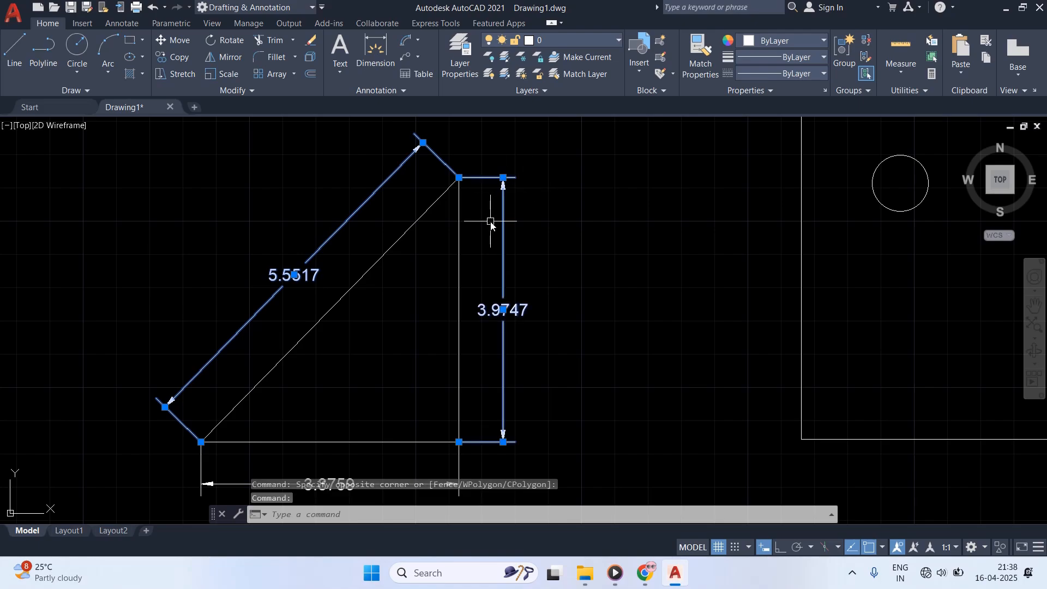
pyautogui.press('Delete')
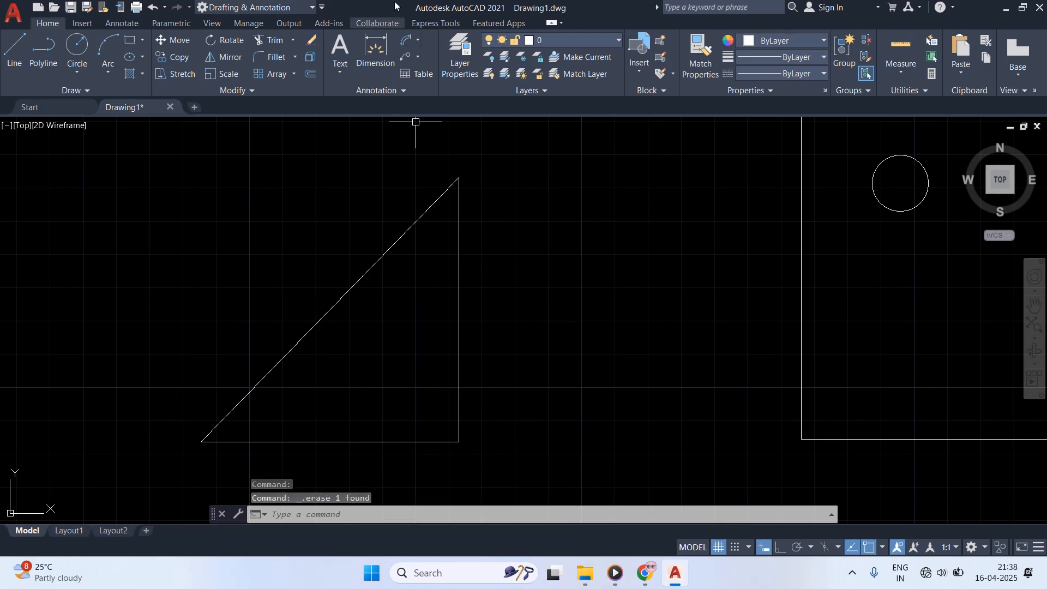
# Step: Add a linear dimension to the triangle's vertical side between its upper and lower corners, placed outside the triangle
pyautogui.click(417, 39)
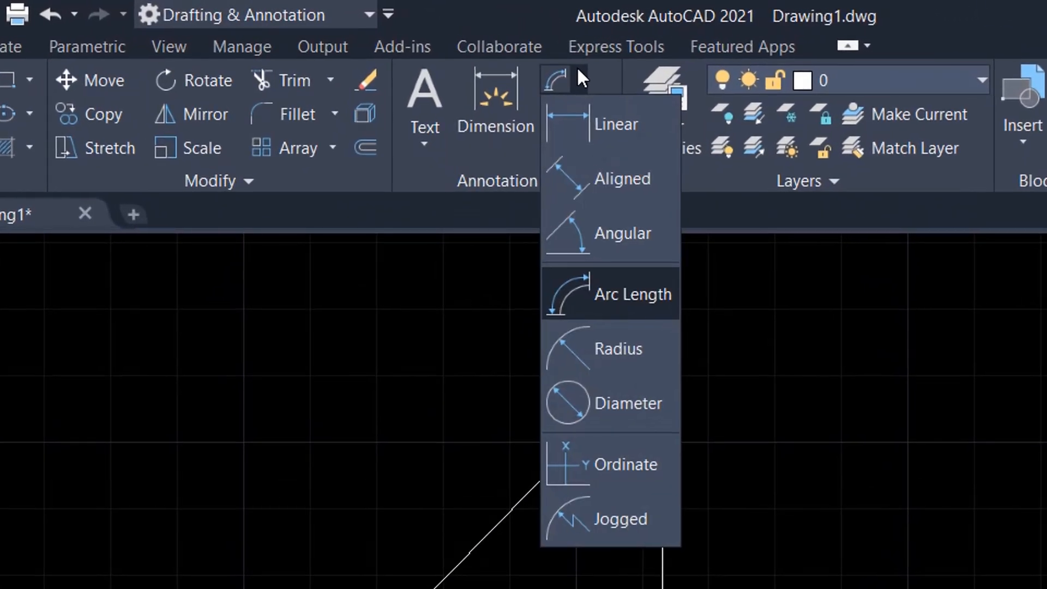
pyautogui.click(591, 107)
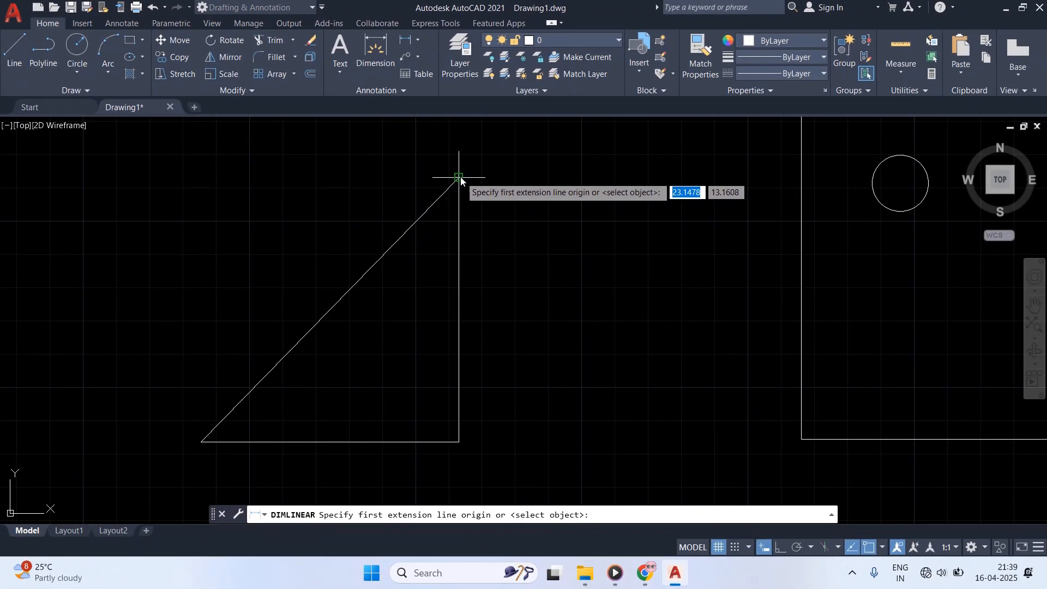
pyautogui.click(508, 219)
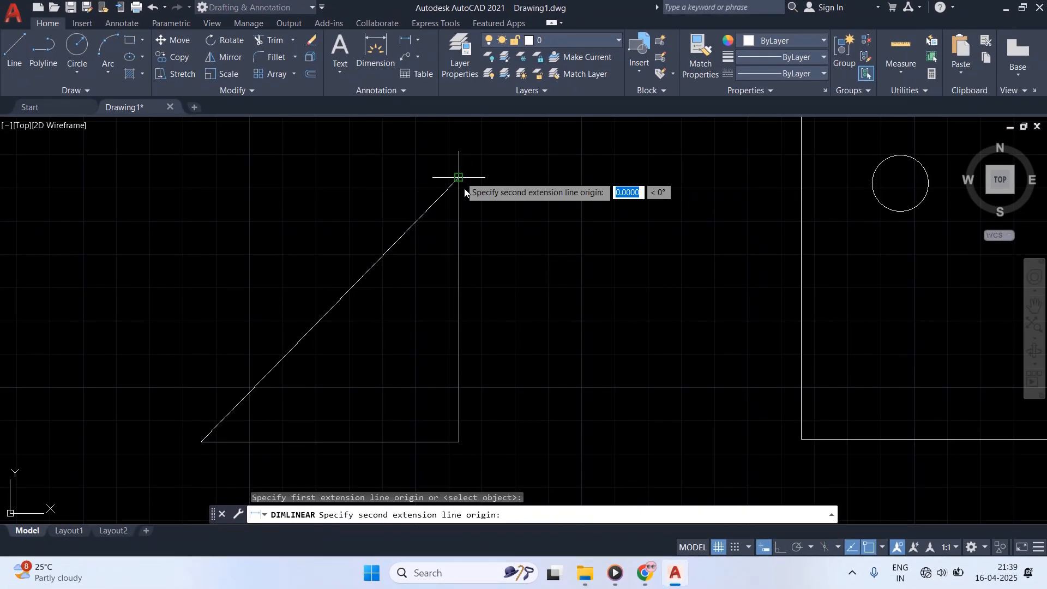
pyautogui.click(459, 441)
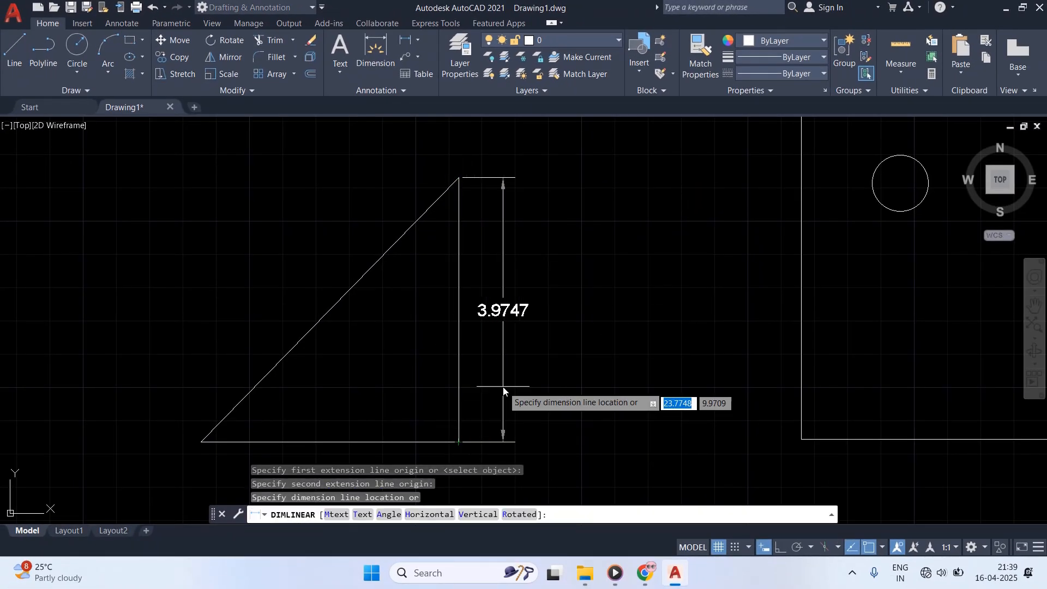
pyautogui.click(513, 373)
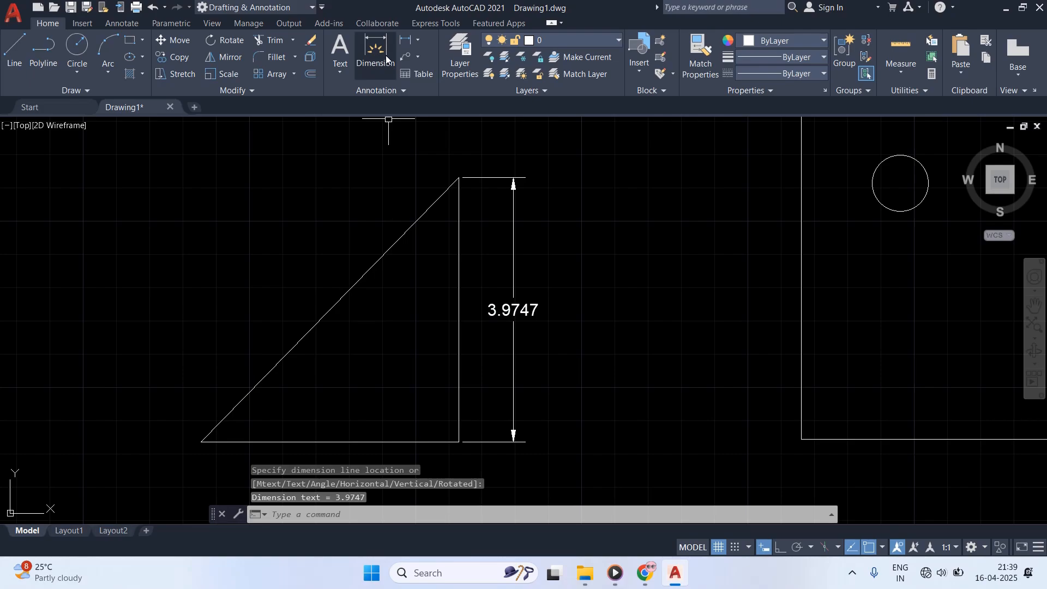
# Step: Add a linear dimension to the triangle's base between its two lower corners, placed below the base
pyautogui.click(417, 40)
pyautogui.click(418, 61)
pyautogui.moveTo(428, 303); pyautogui.dragTo(433, 256, button='middle')
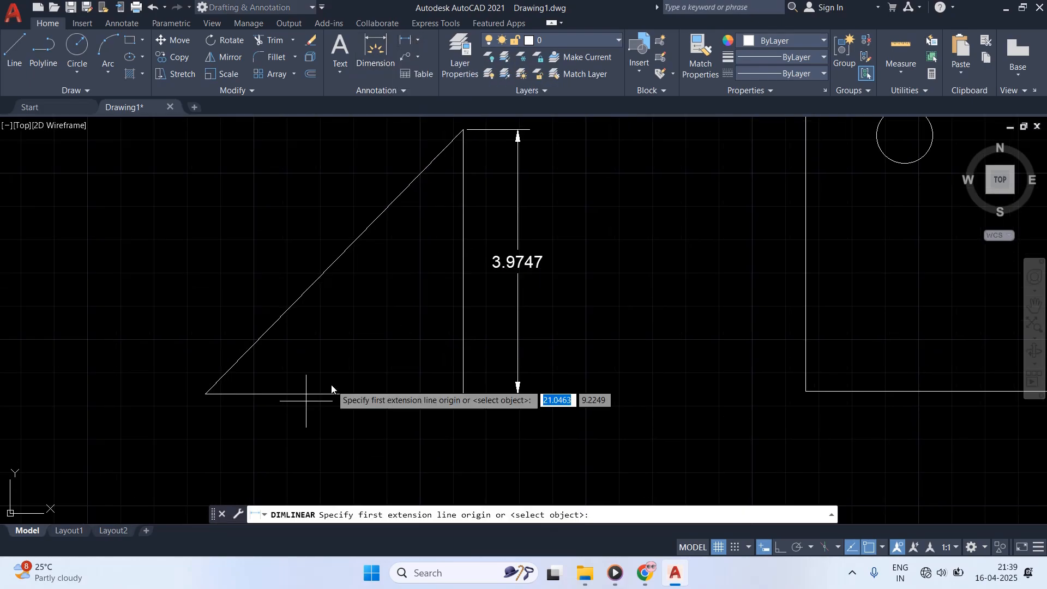
pyautogui.click(206, 393)
pyautogui.click(463, 394)
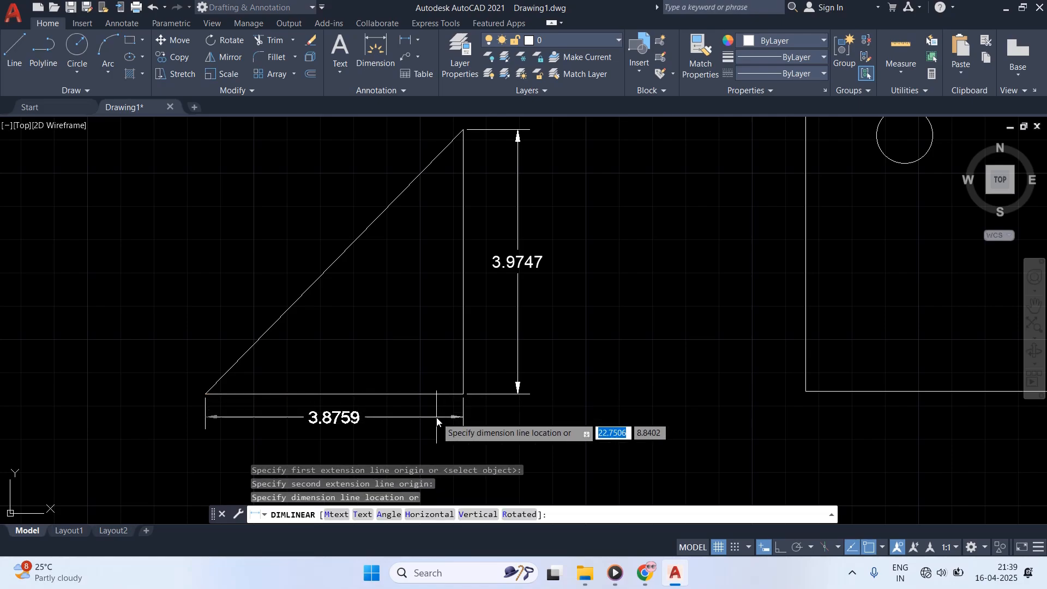
pyautogui.click(433, 424)
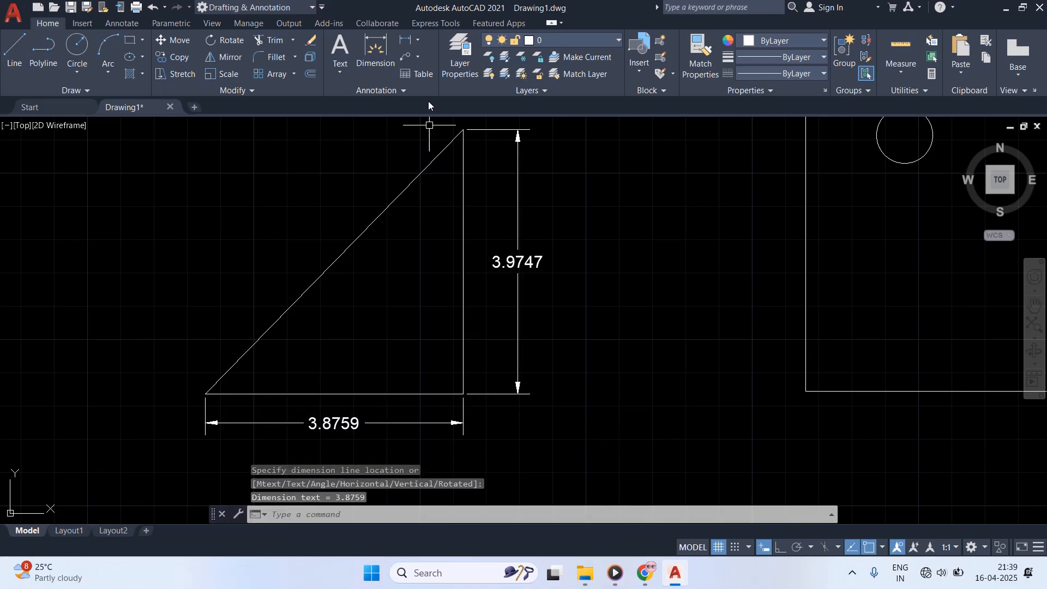
# Step: Add an aligned dimension to the triangle's sloping side from the lower-left corner to the apex, placed outside the triangle
pyautogui.click(418, 42)
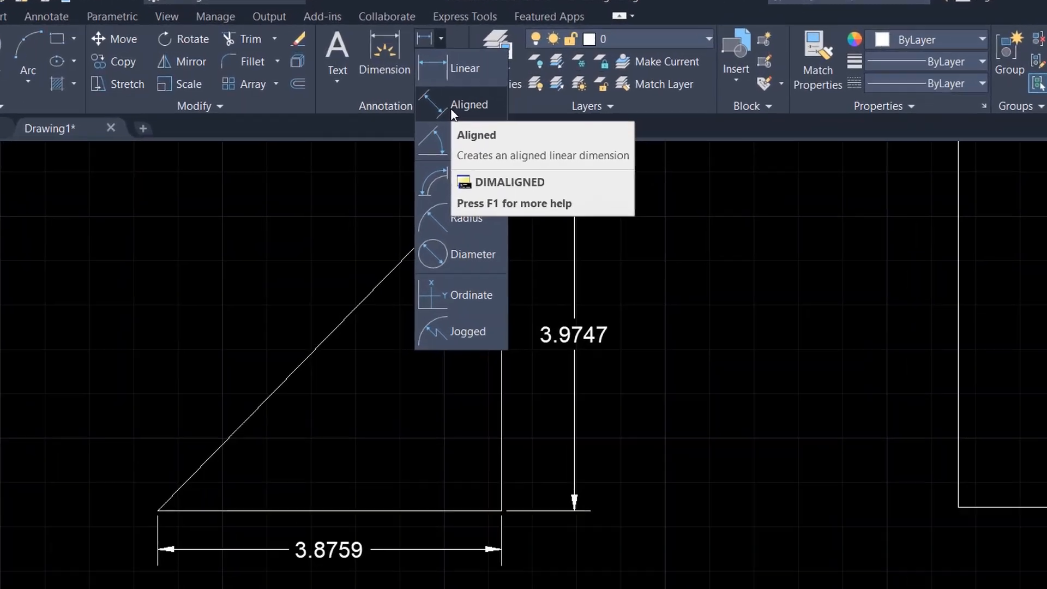
pyautogui.click(450, 107)
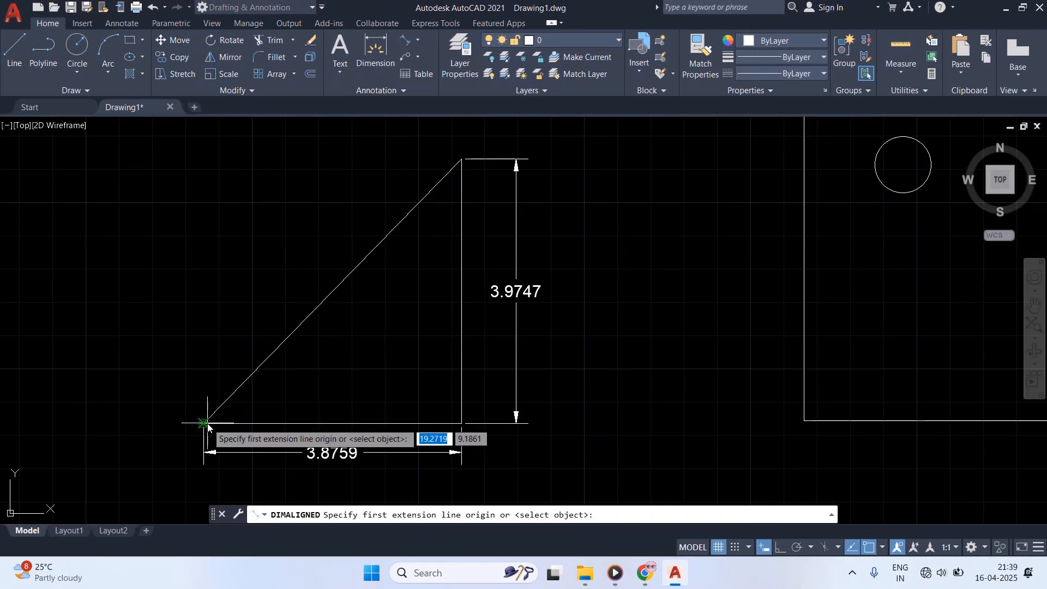
pyautogui.click(204, 423)
pyautogui.click(462, 159)
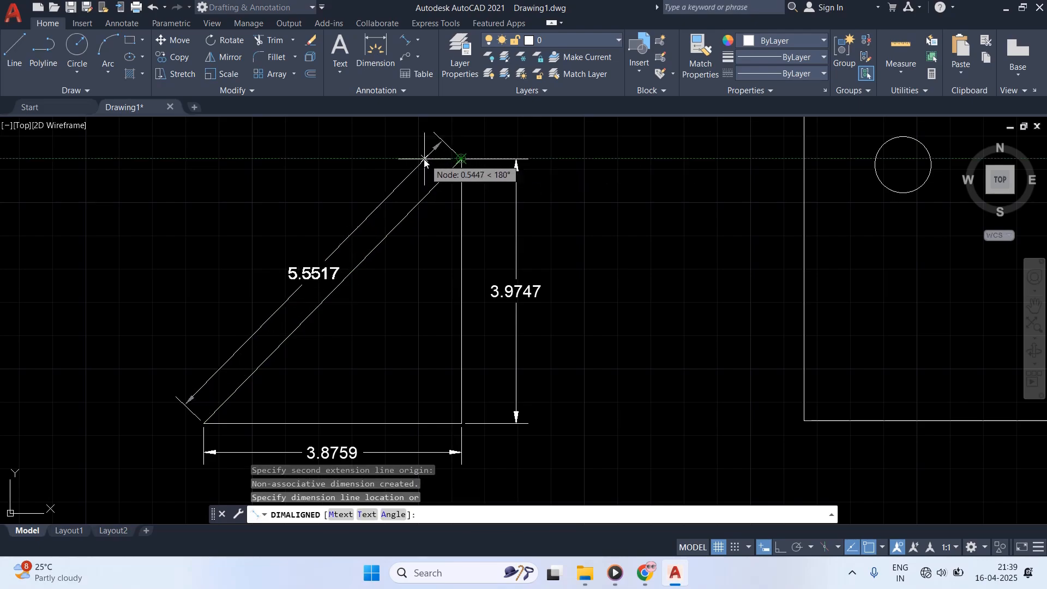
pyautogui.click(425, 160)
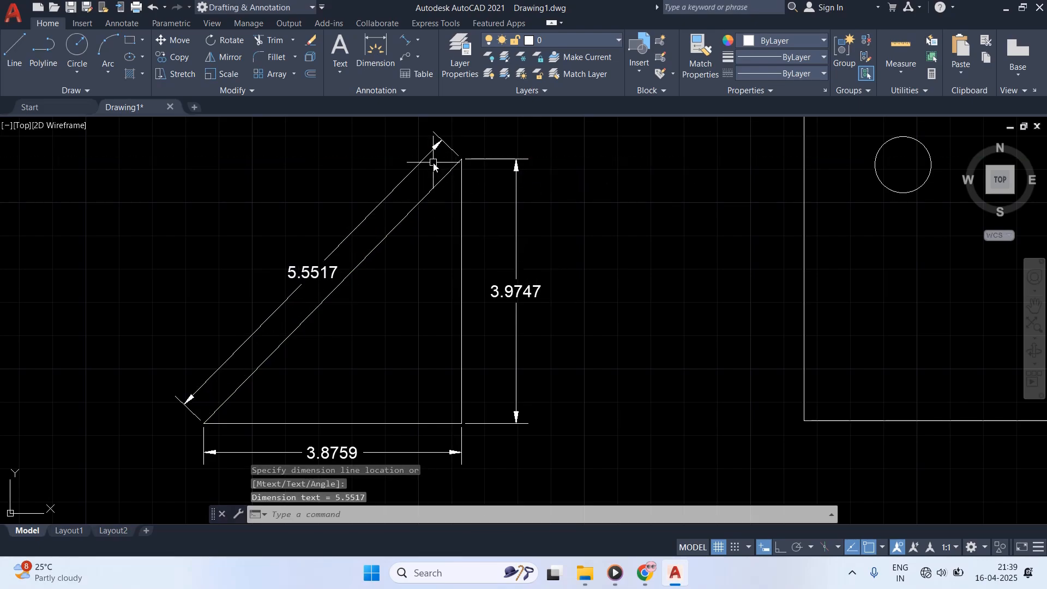
# Step: Add an angular dimension between the triangle's sloping side and base, placing its arc inside the triangle
pyautogui.moveTo(297, 365); pyautogui.dragTo(346, 295, button='middle')
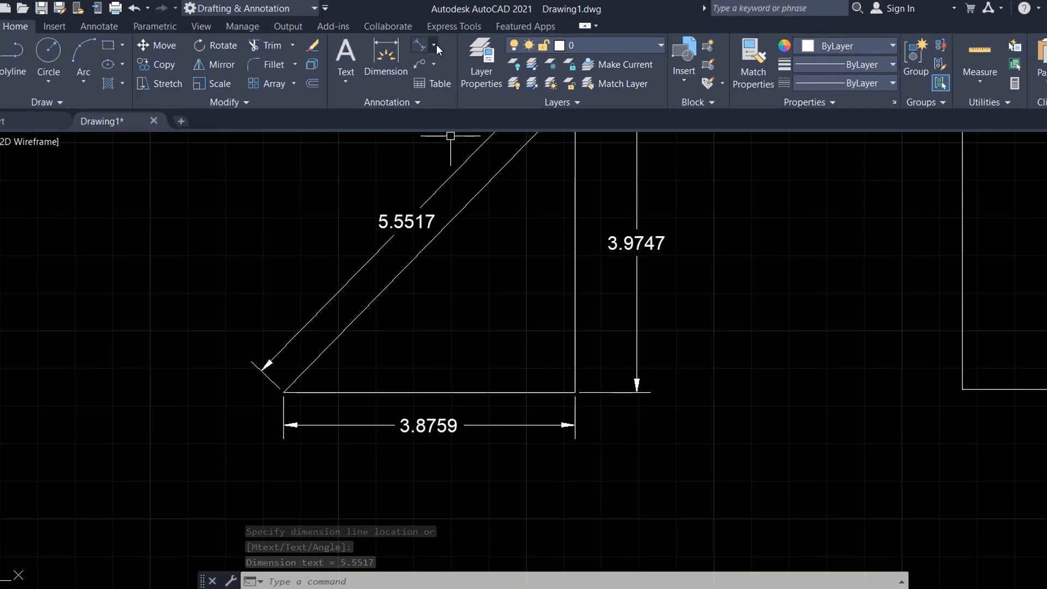
pyautogui.click(417, 40)
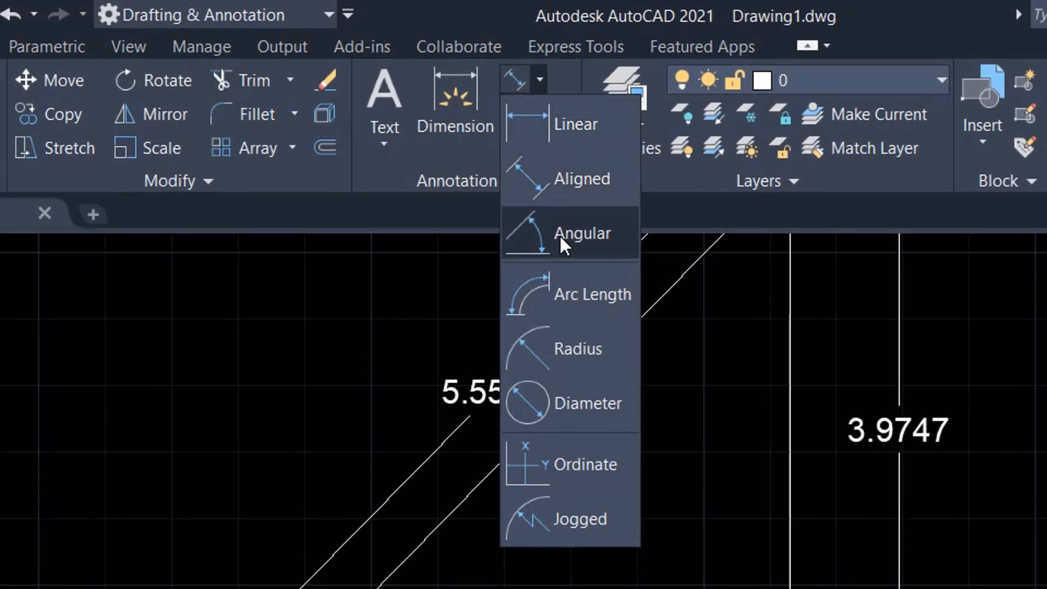
pyautogui.click(561, 244)
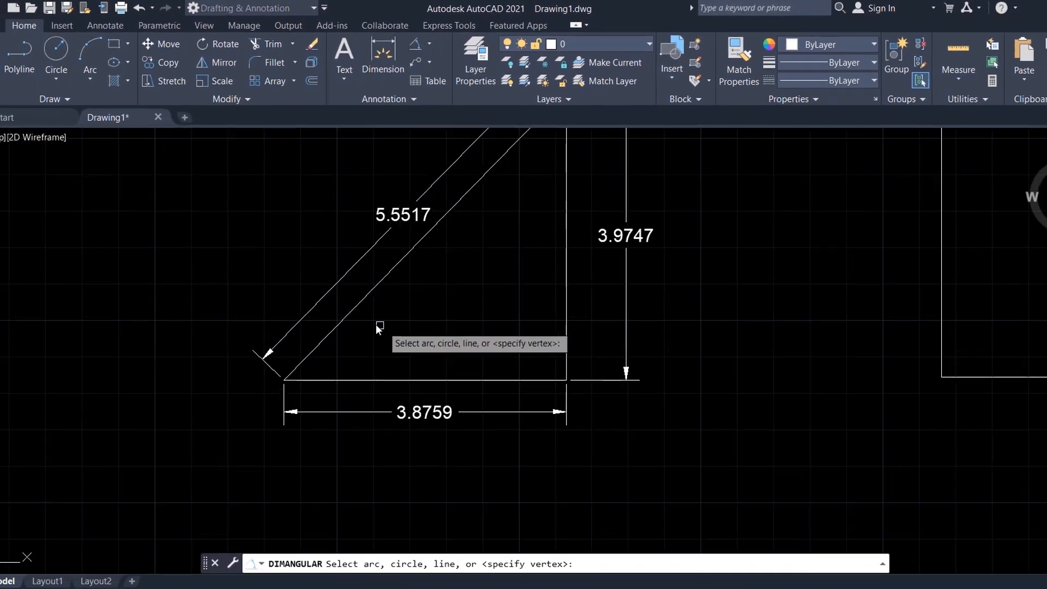
pyautogui.click(352, 312)
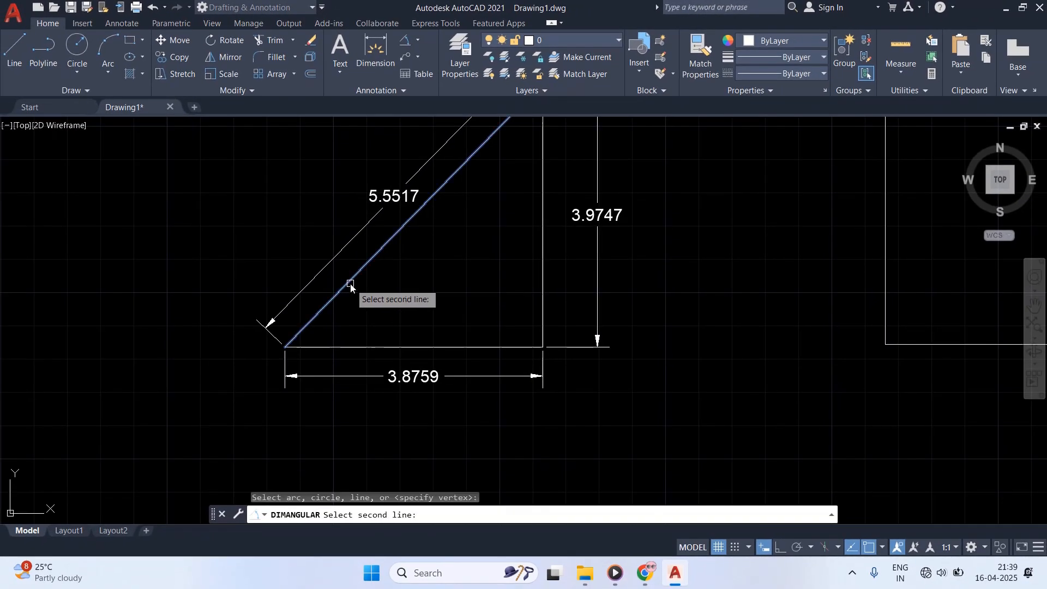
pyautogui.click(354, 348)
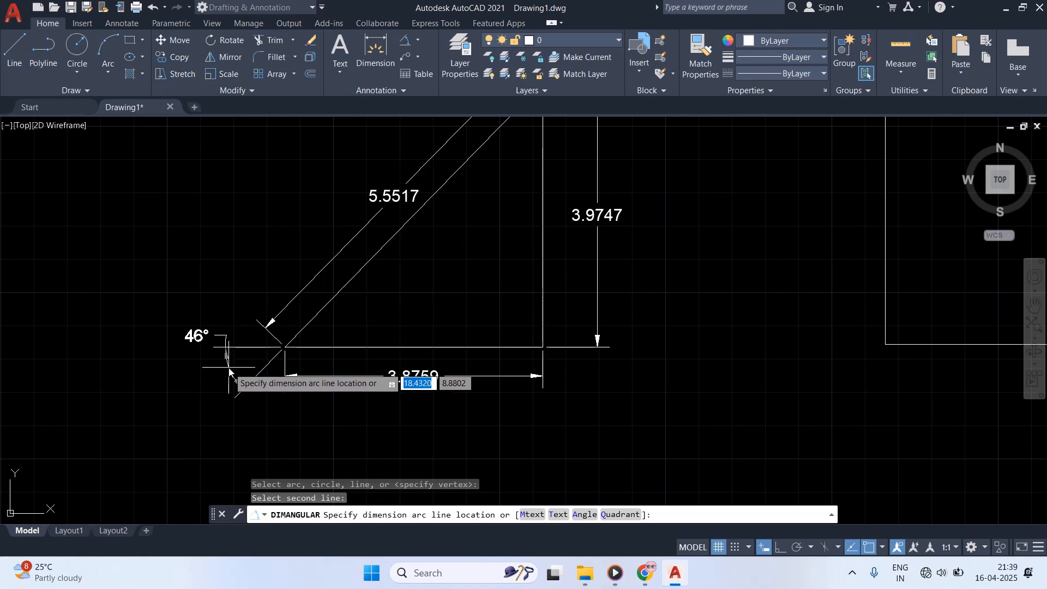
pyautogui.click(381, 314)
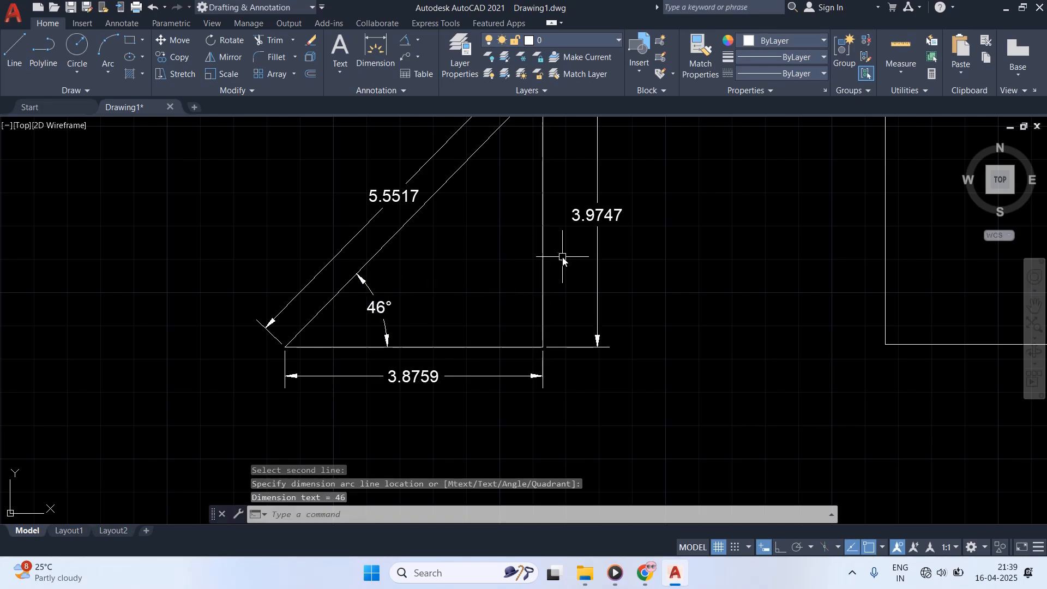
# Step: Add a radius dimension to the smaller circle in the rectangle, placing its text outside the circle to the upper right
pyautogui.moveTo(563, 256); pyautogui.dragTo(242, 375, button='middle')
pyautogui.moveTo(632, 307)
pyautogui.mouseDown(button='middle')
pyautogui.moveTo(233, 367)
pyautogui.moveTo(243, 353)
pyautogui.mouseUp(button='middle')
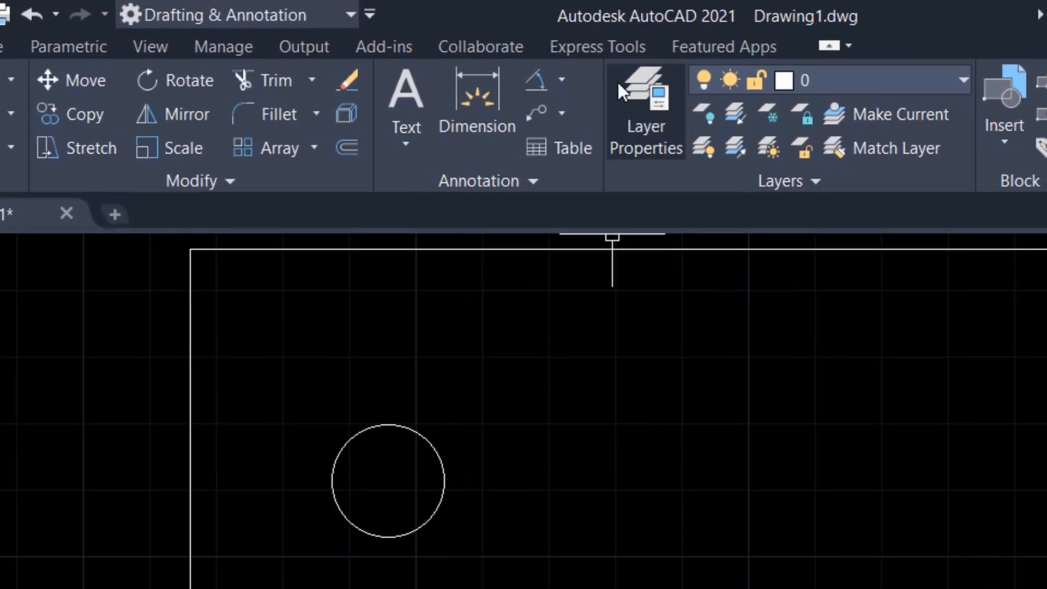
pyautogui.click(562, 79)
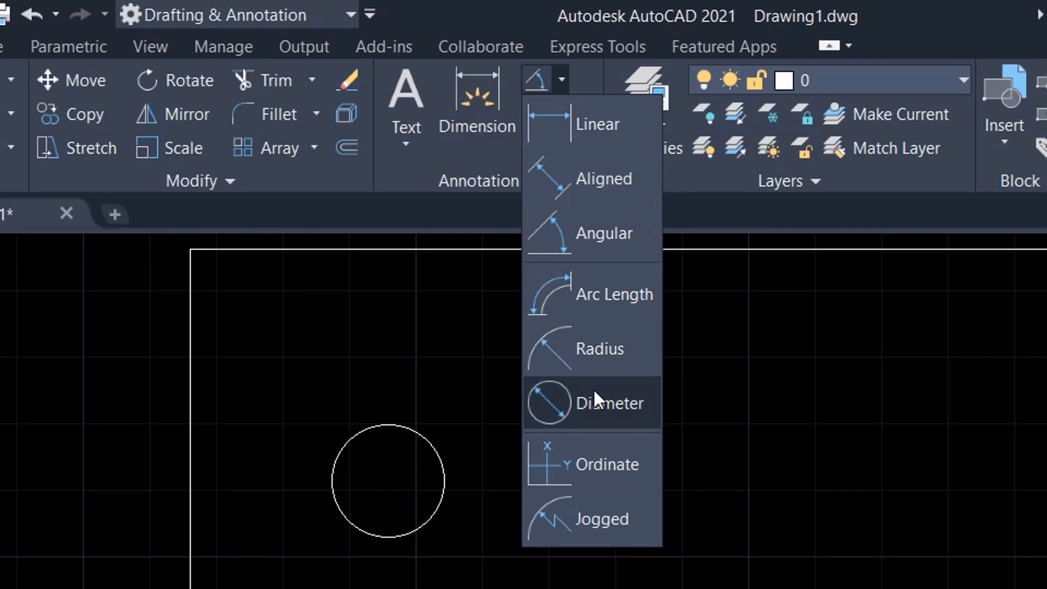
pyautogui.click(604, 347)
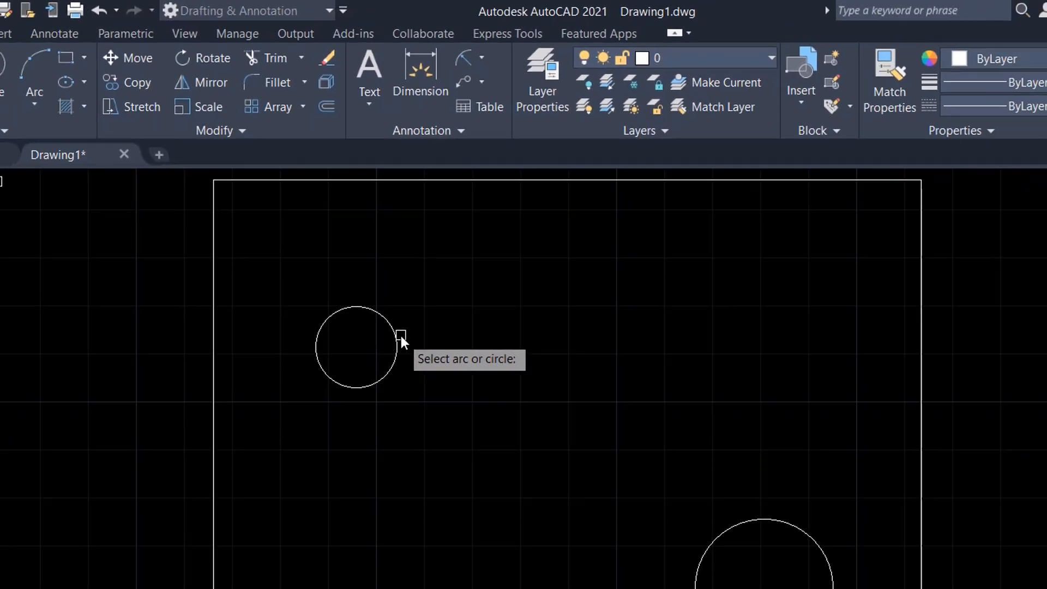
pyautogui.click(400, 335)
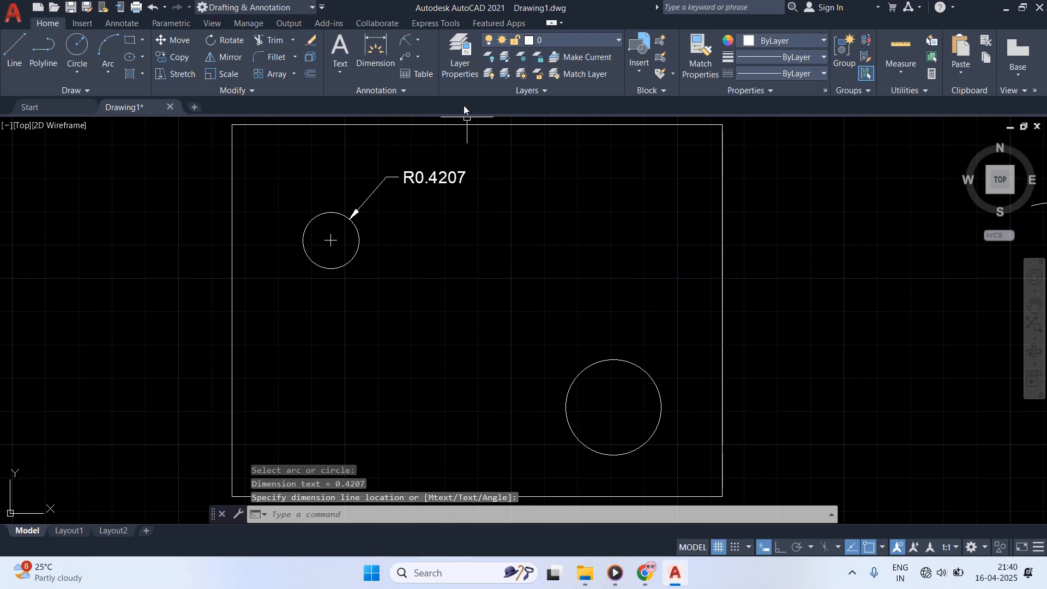
# Step: Add a diameter dimension to the larger circle in the rectangle, placing its text outside the circle to the upper left
pyautogui.click(418, 40)
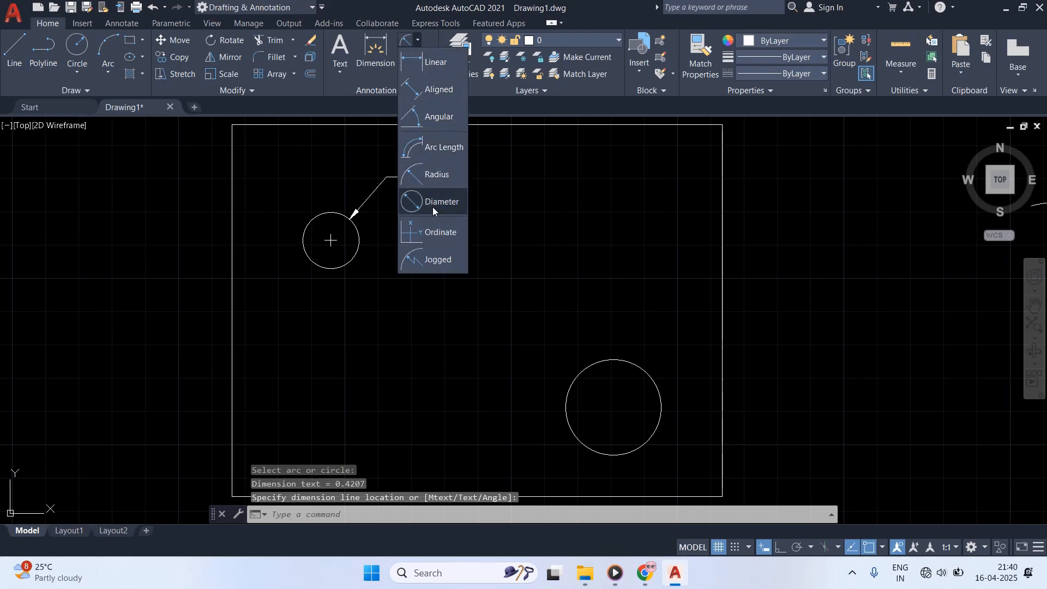
pyautogui.click(432, 204)
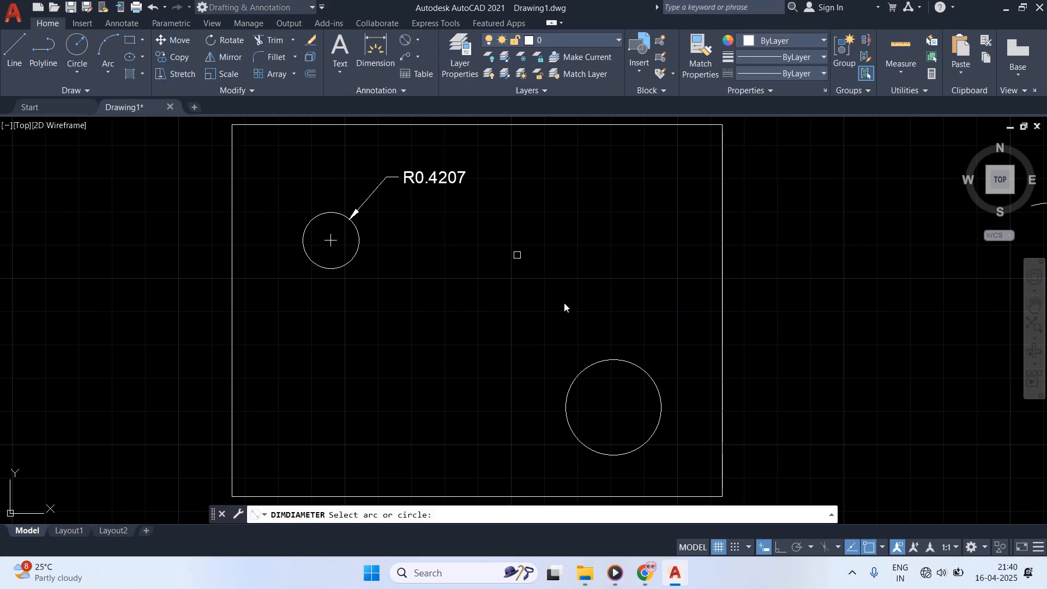
pyautogui.click(574, 378)
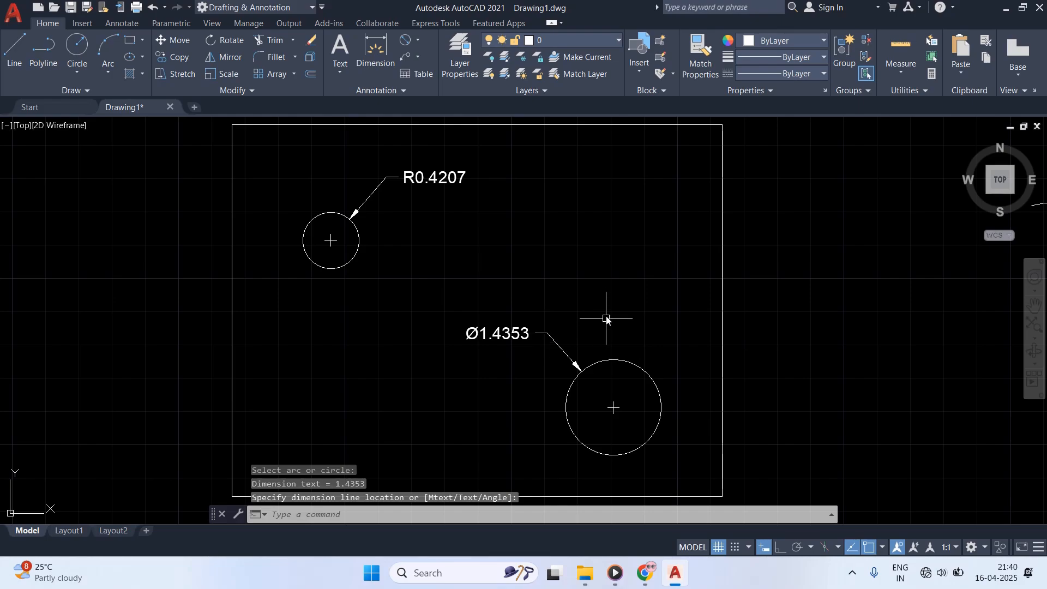
# Step: Add an arc length dimension to the small arc beside the rectangle, placing it outside the arc's curve
pyautogui.scroll(-2, 702, 337)
pyautogui.moveTo(768, 333); pyautogui.dragTo(346, 360, button='middle')
pyautogui.scroll(2, 540, 306)
pyautogui.moveTo(608, 308); pyautogui.dragTo(544, 291, button='middle')
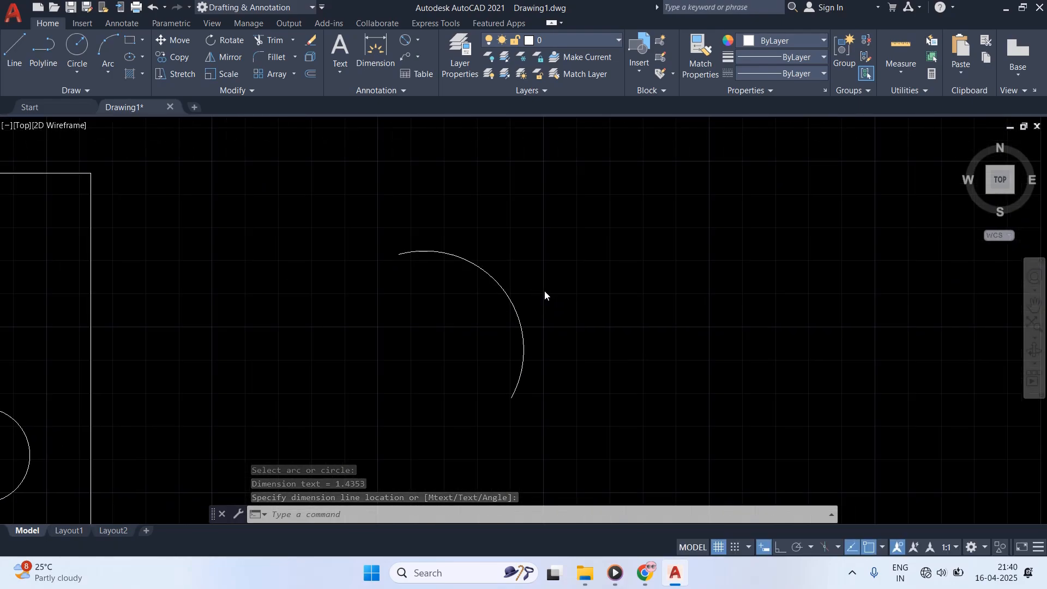
pyautogui.click(417, 42)
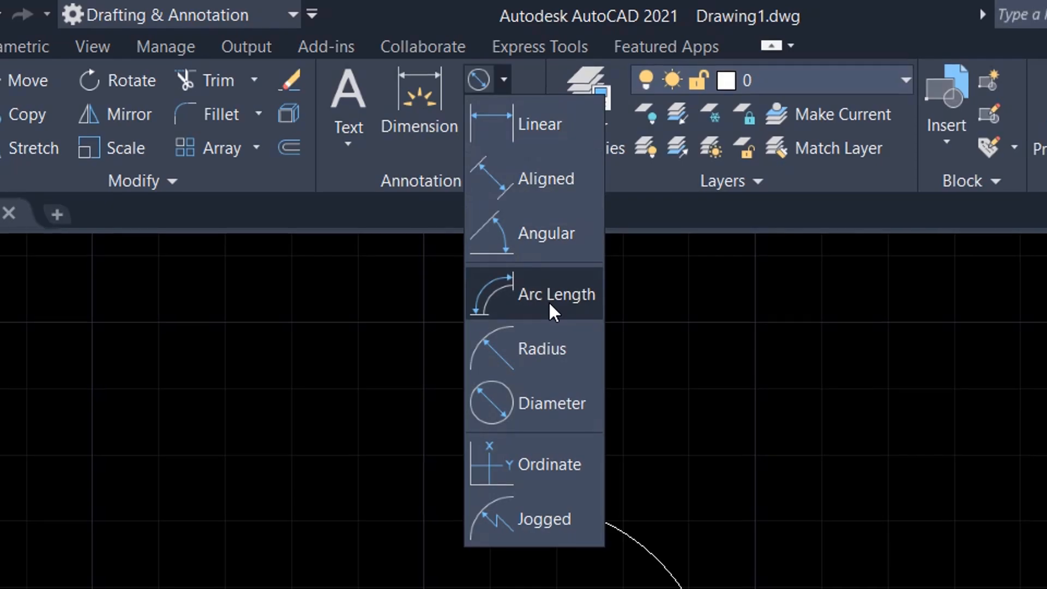
pyautogui.click(549, 304)
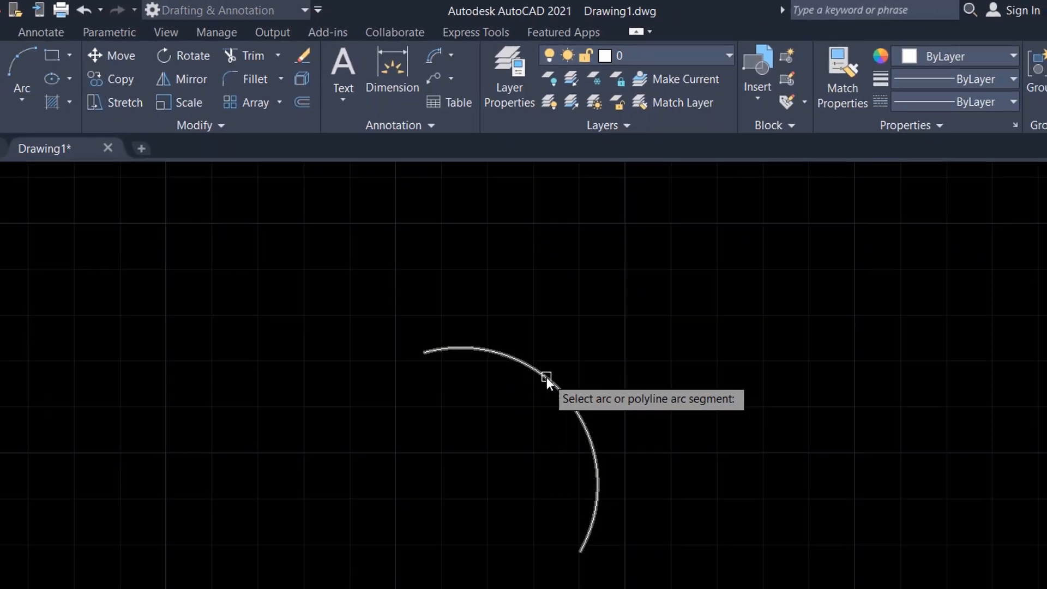
pyautogui.click(486, 273)
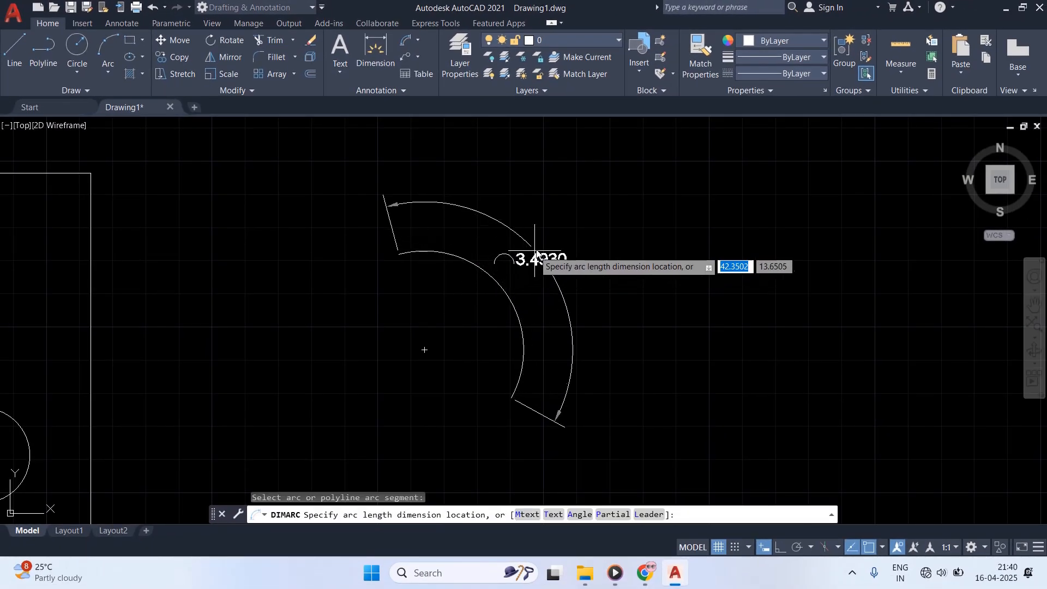
pyautogui.click(545, 248)
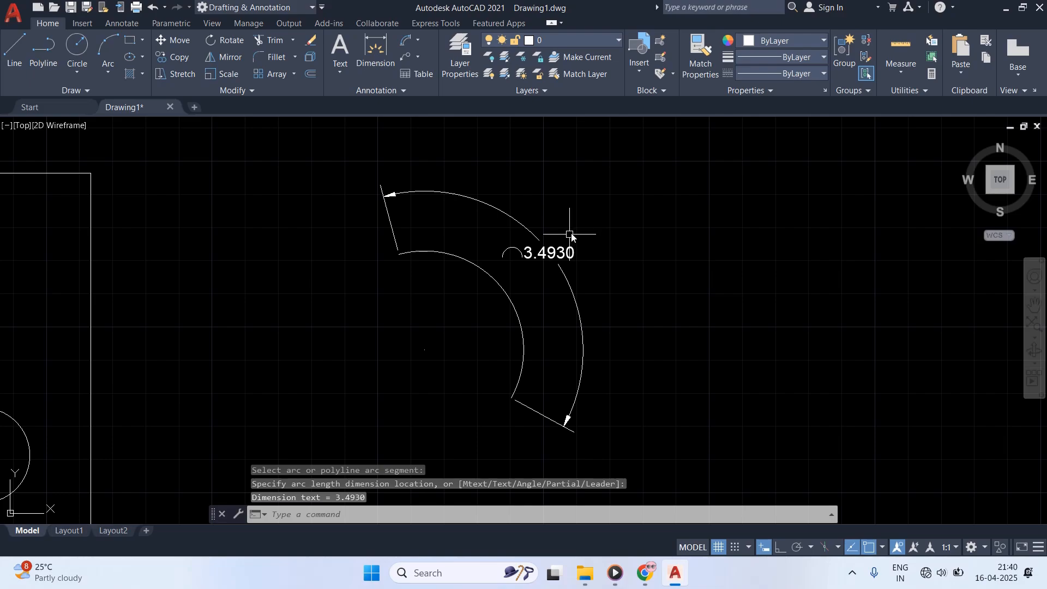
# Step: Add a Y-ordinate dimension at the triangle's lower-left corner, with its leader ending to the left and slightly below the corner
pyautogui.click(420, 39)
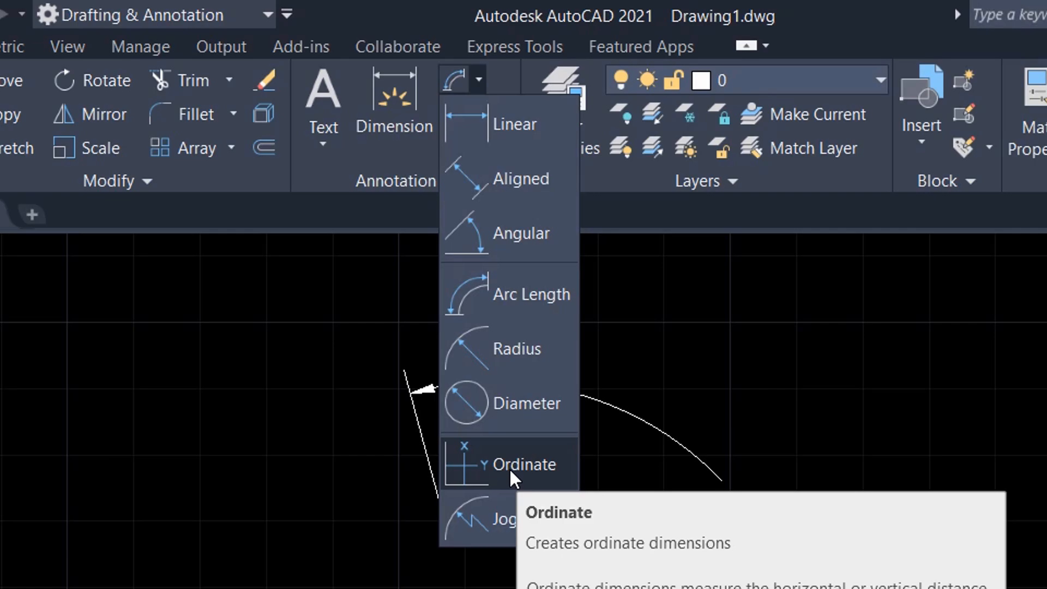
pyautogui.click(508, 467)
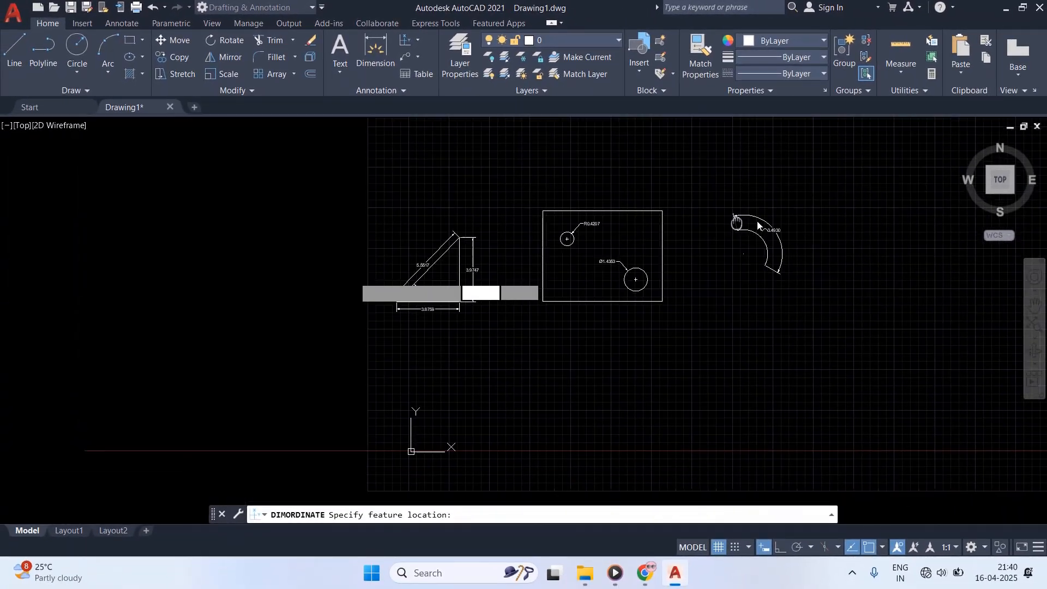
pyautogui.moveTo(453, 365); pyautogui.dragTo(554, 292, button='middle')
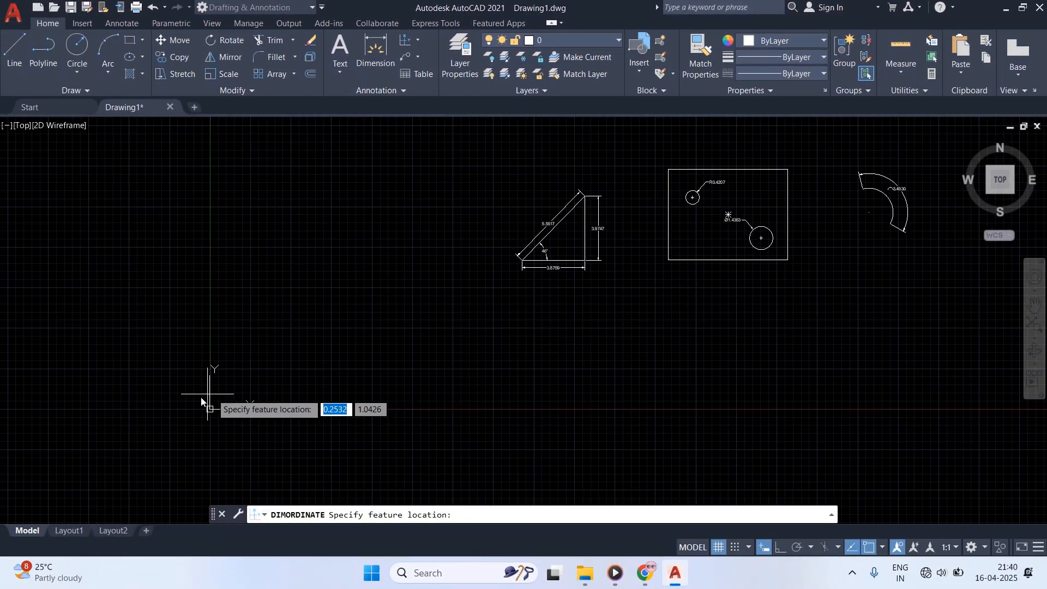
pyautogui.moveTo(265, 381)
pyautogui.mouseDown(button='middle')
pyautogui.moveTo(538, 363)
pyautogui.moveTo(610, 327)
pyautogui.mouseUp(button='middle')
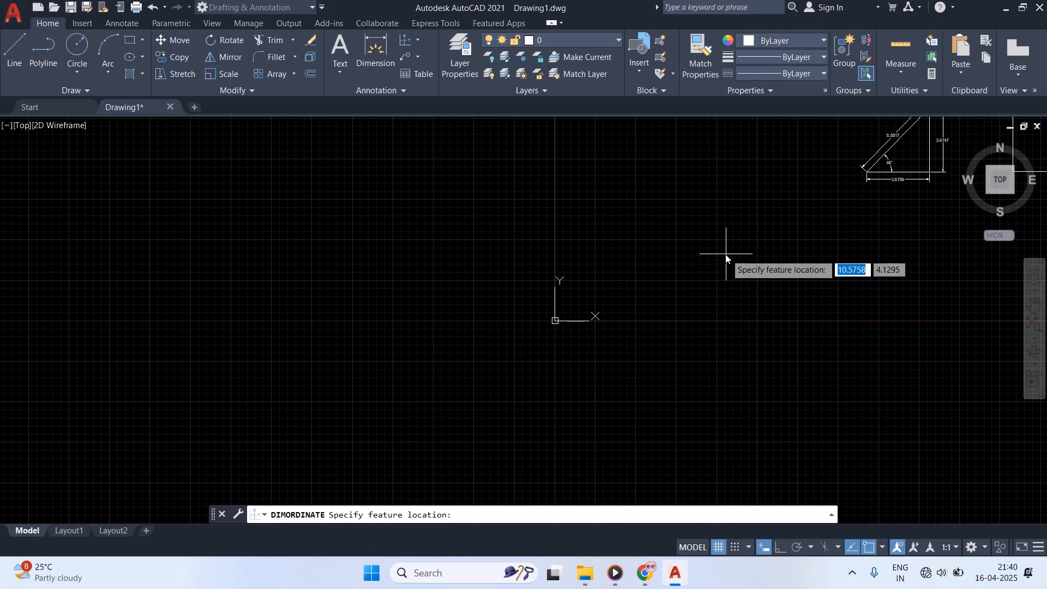
pyautogui.moveTo(694, 267); pyautogui.dragTo(472, 343, button='middle')
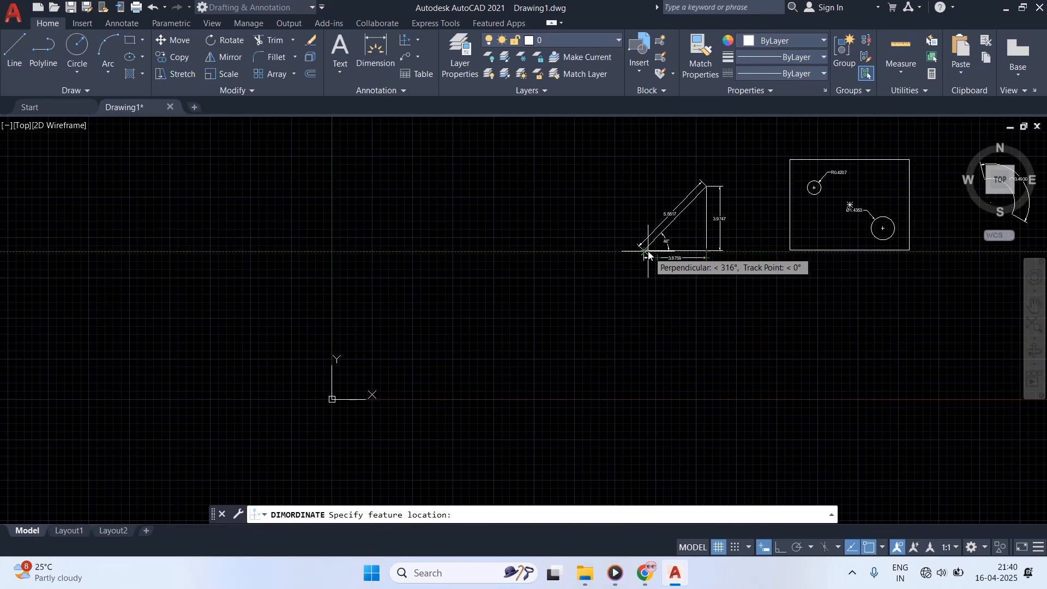
pyautogui.scroll(3, 648, 258)
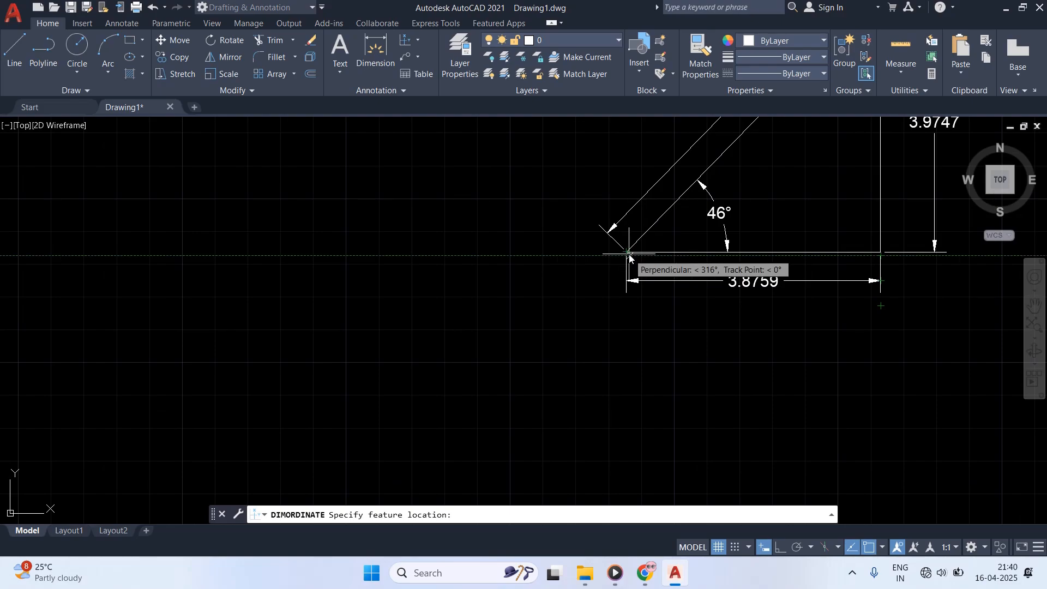
pyautogui.click(626, 253)
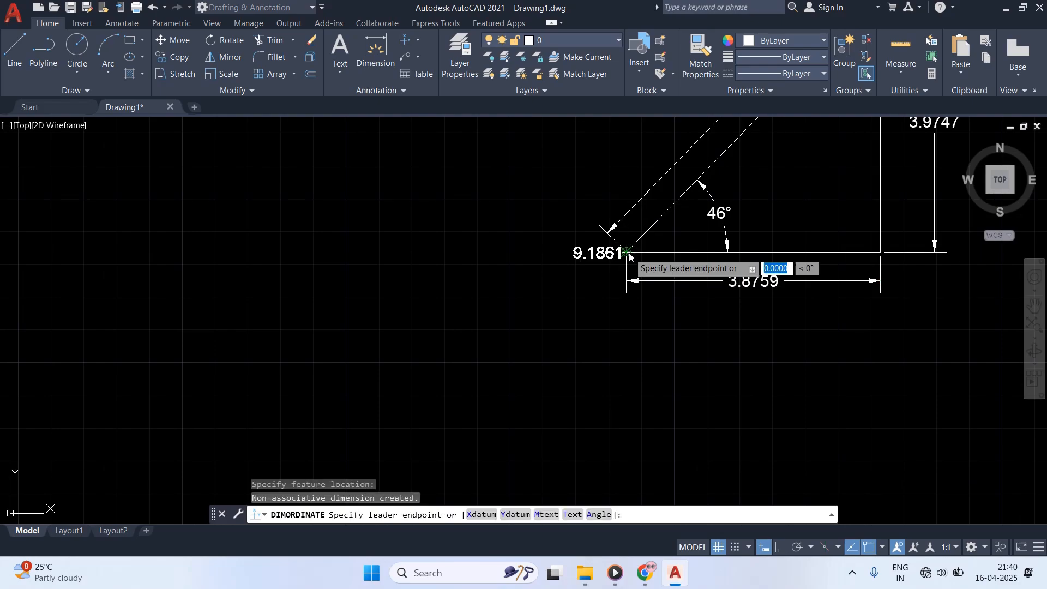
pyautogui.click(348, 312)
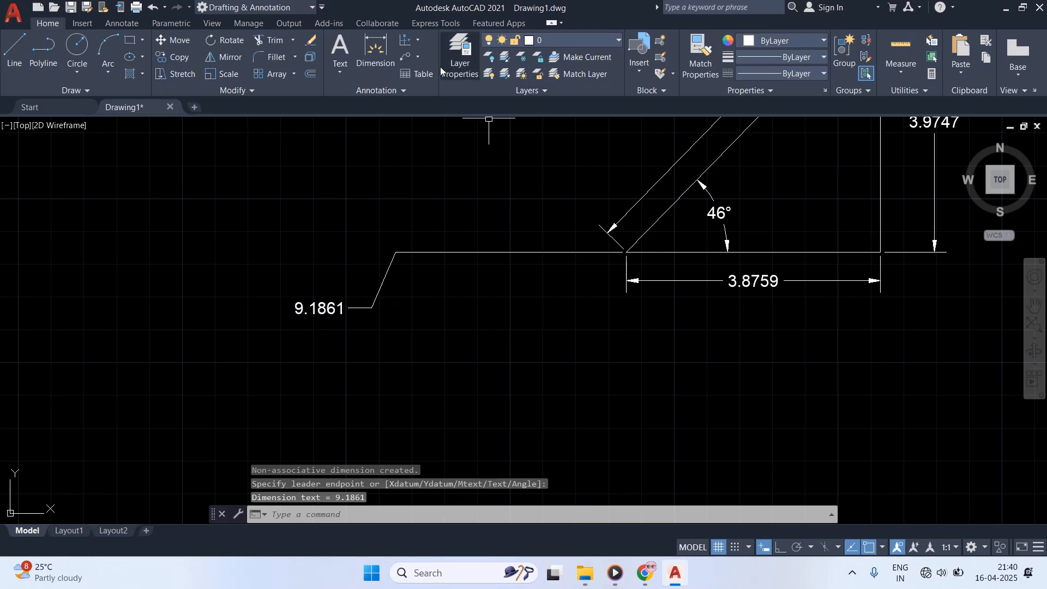
# Step: Add an X-ordinate dimension at the triangle's lower-left corner, with its leader ending below the base dimension
pyautogui.click(402, 46)
pyautogui.click(627, 253)
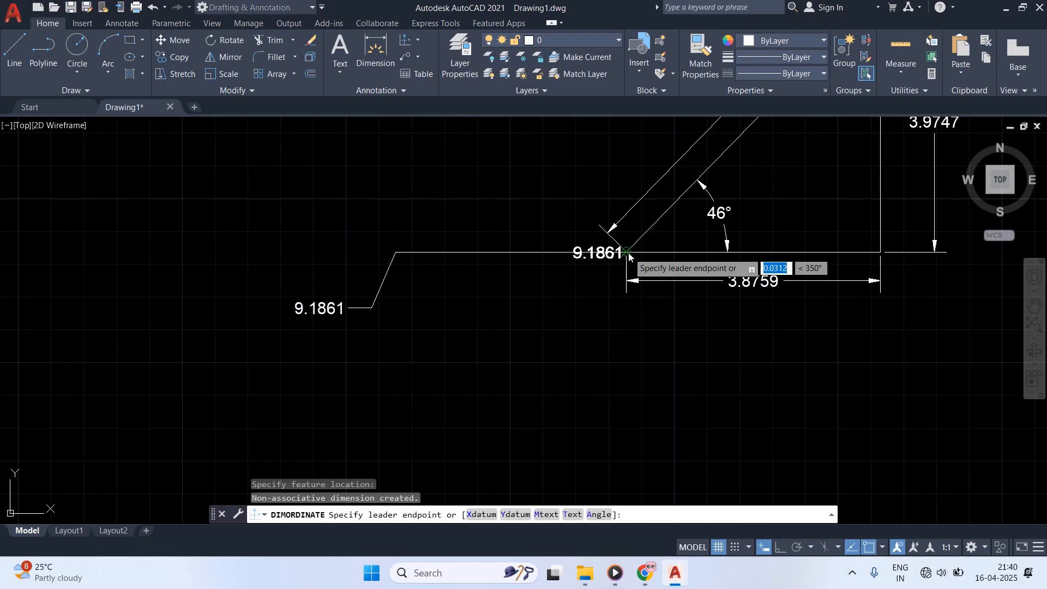
pyautogui.click(689, 415)
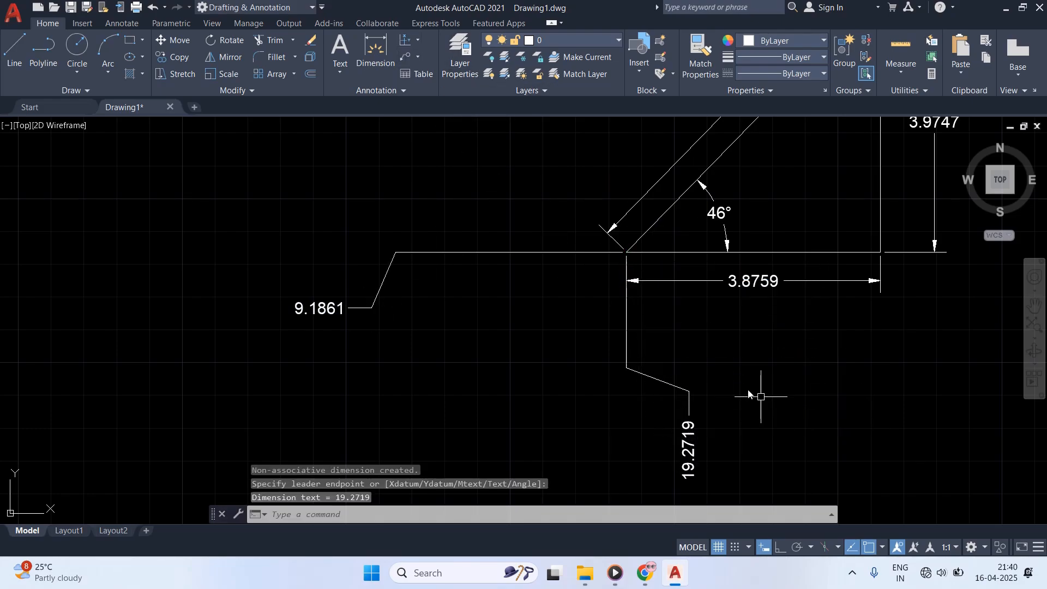
pyautogui.moveTo(711, 433)
pyautogui.mouseDown(button='middle')
pyautogui.moveTo(661, 384)
pyautogui.moveTo(624, 387)
pyautogui.mouseUp(button='middle')
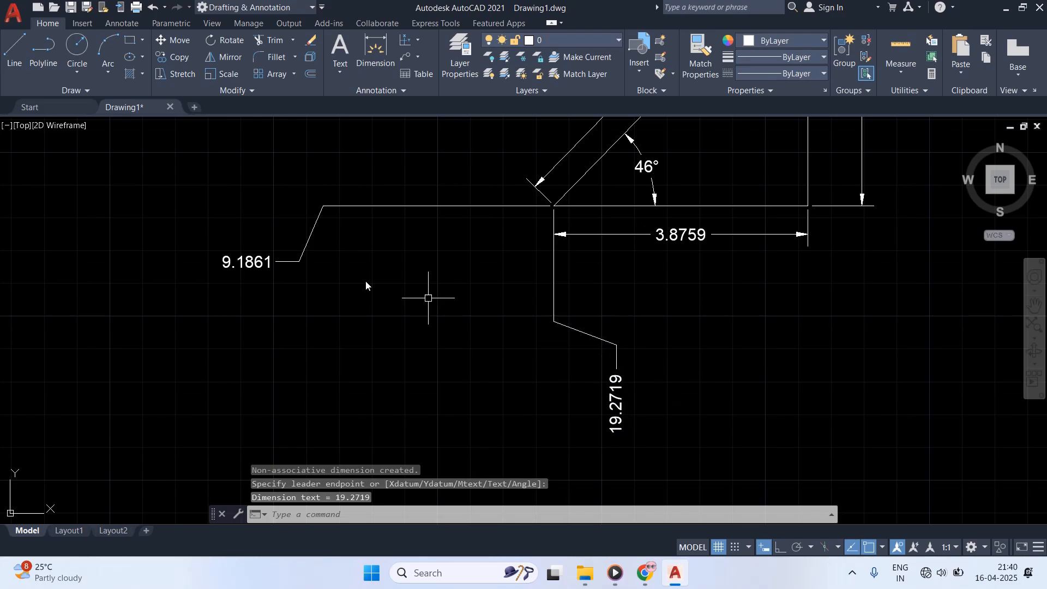
# Step: Add a jogged radius dimension to the large arc, with the center override, dimension line and jog placed inside the arc
pyautogui.click(418, 40)
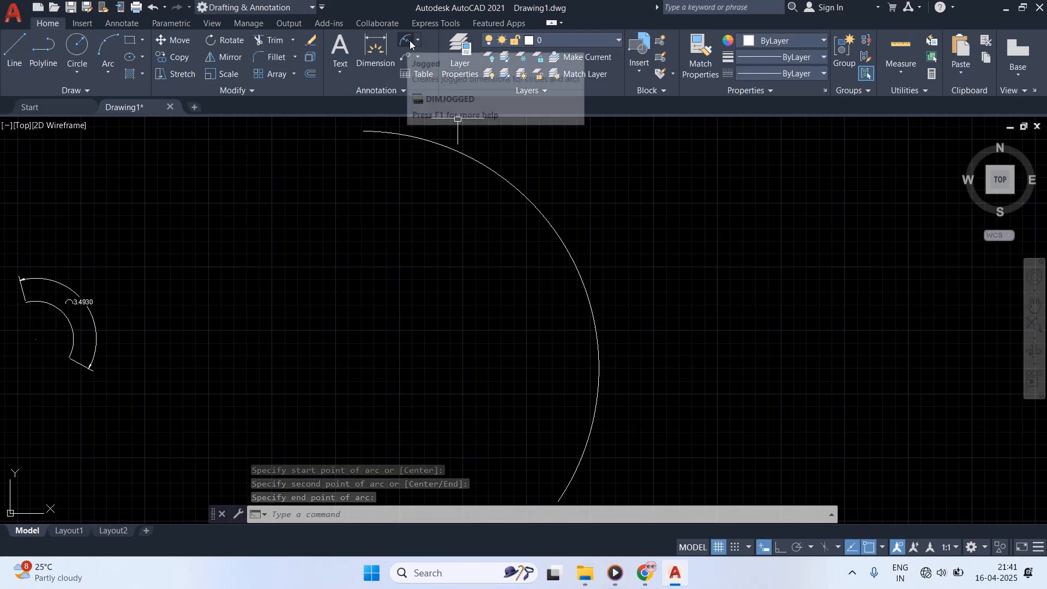
pyautogui.click(423, 40)
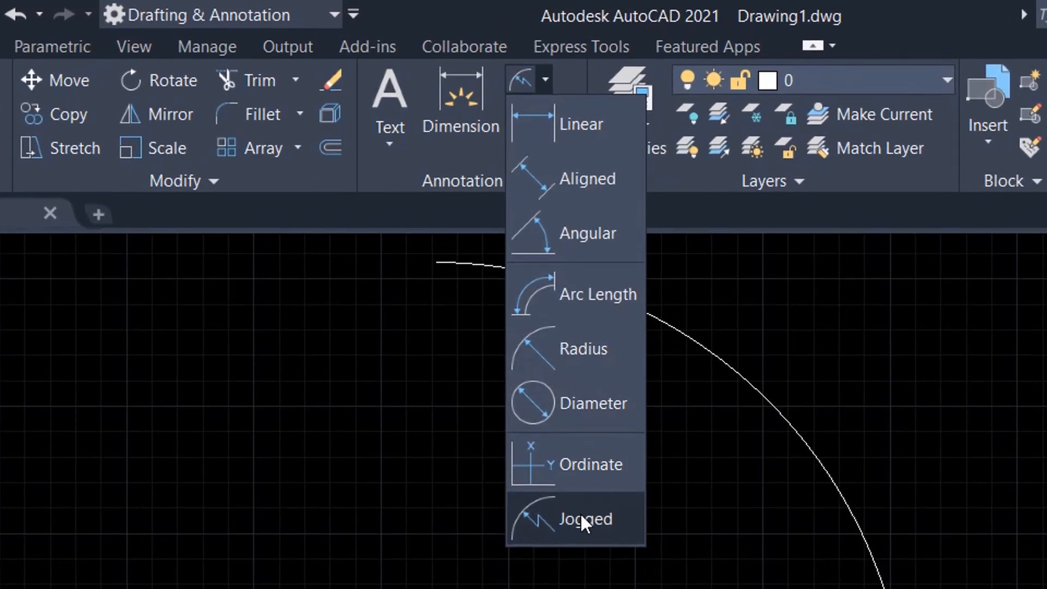
pyautogui.click(431, 262)
pyautogui.click(660, 328)
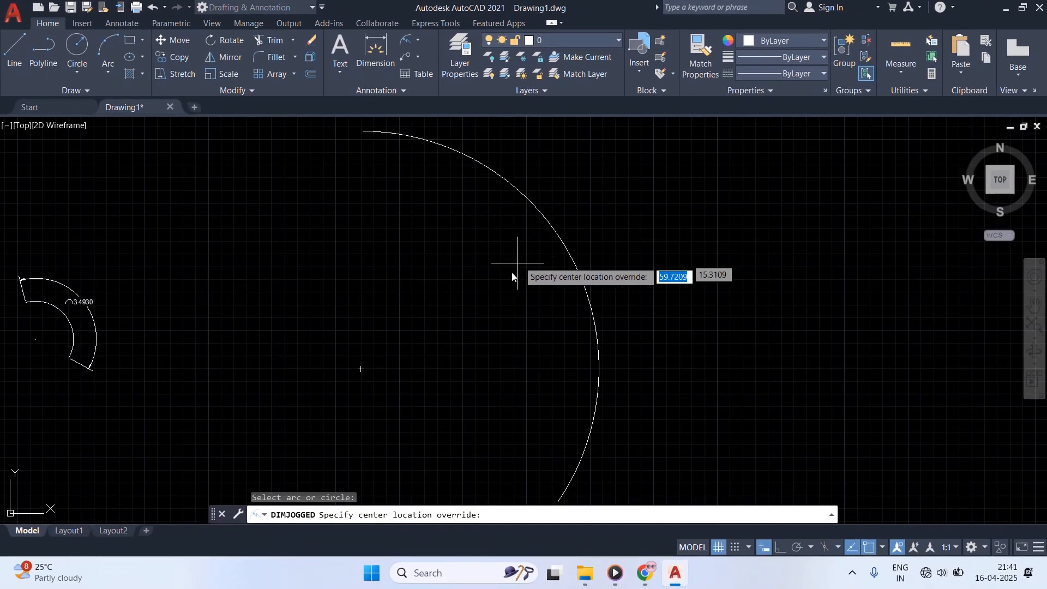
pyautogui.click(478, 334)
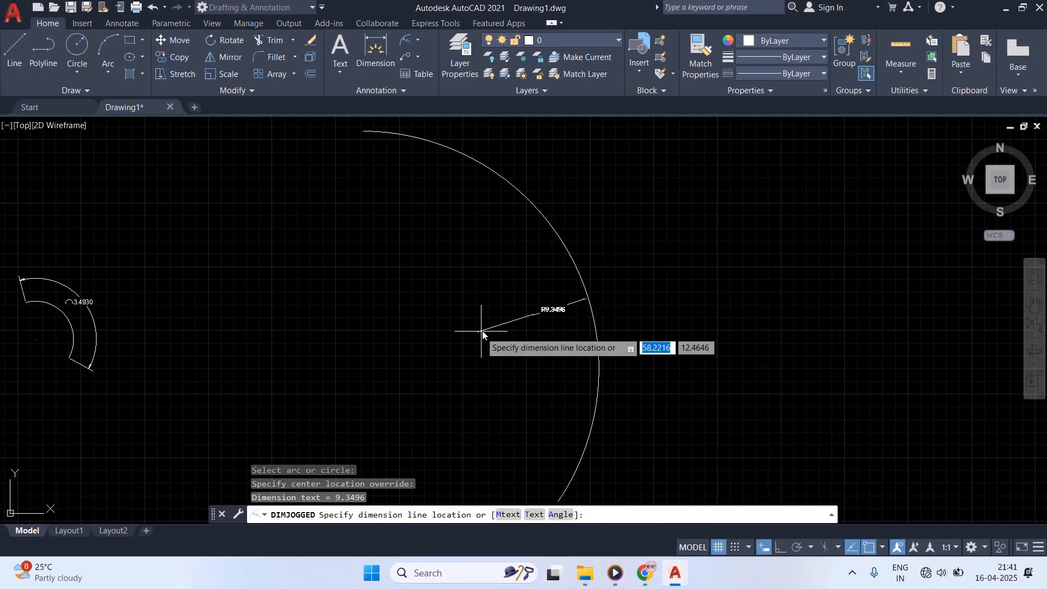
pyautogui.click(495, 305)
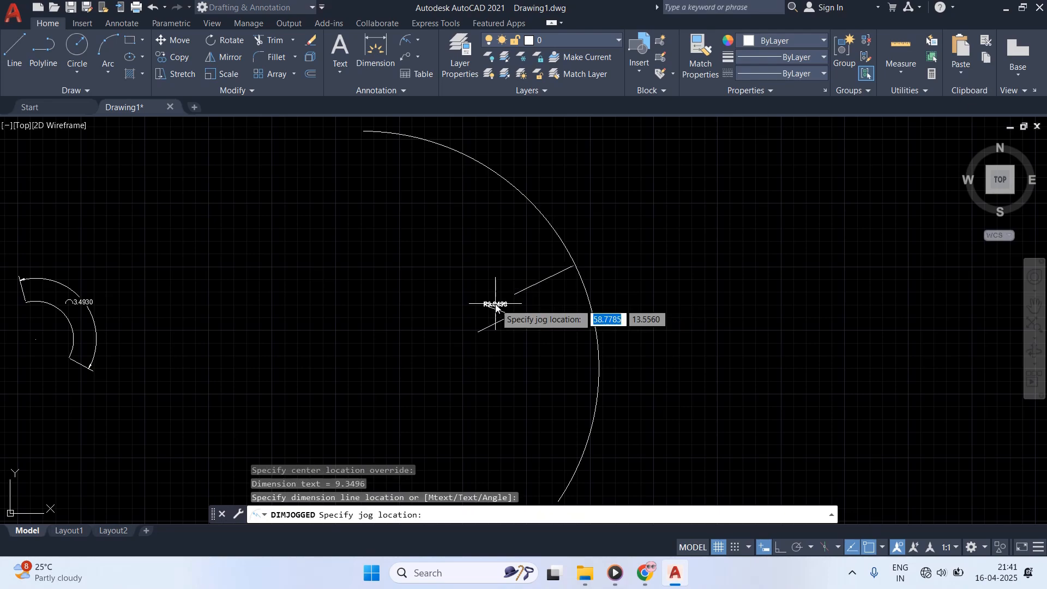
pyautogui.click(530, 309)
pyautogui.scroll(2, 534, 314)
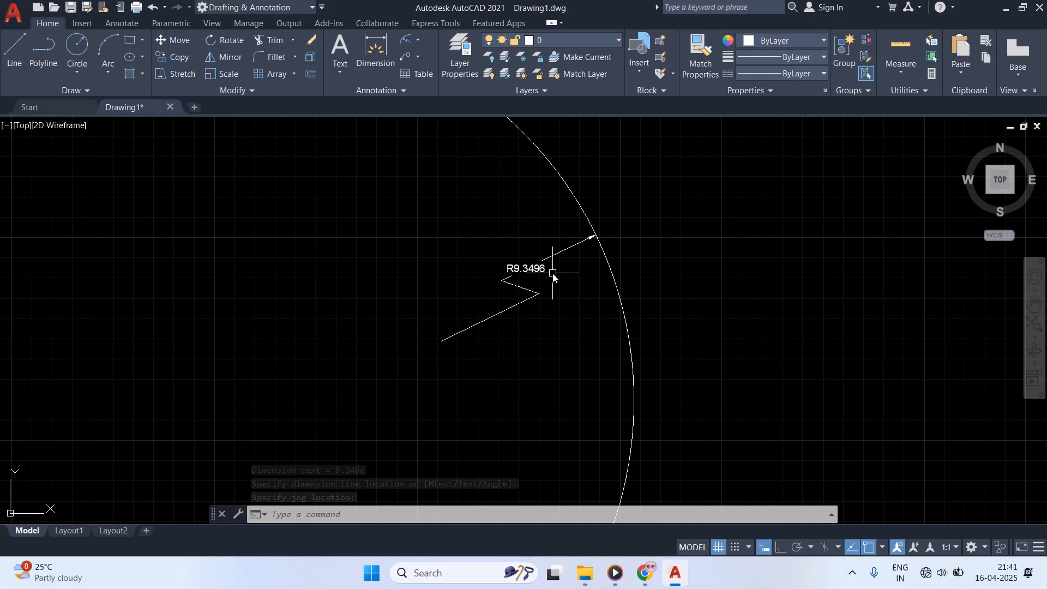
pyautogui.scroll(-4, 552, 272)
pyautogui.scroll(2, 59, 307)
pyautogui.moveTo(59, 307); pyautogui.dragTo(519, 315, button='middle')
pyautogui.scroll(2, 519, 315)
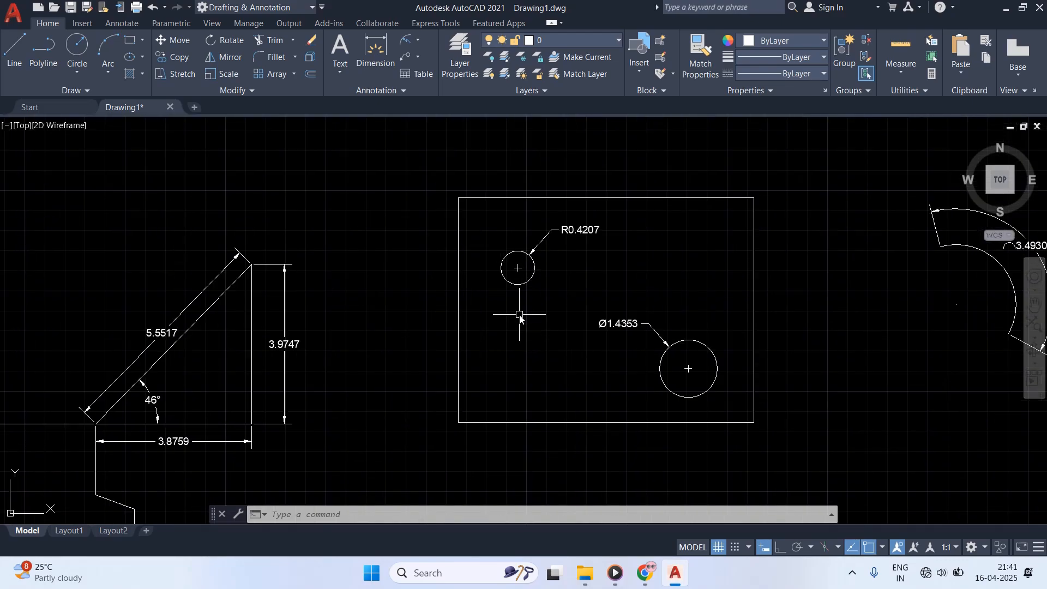